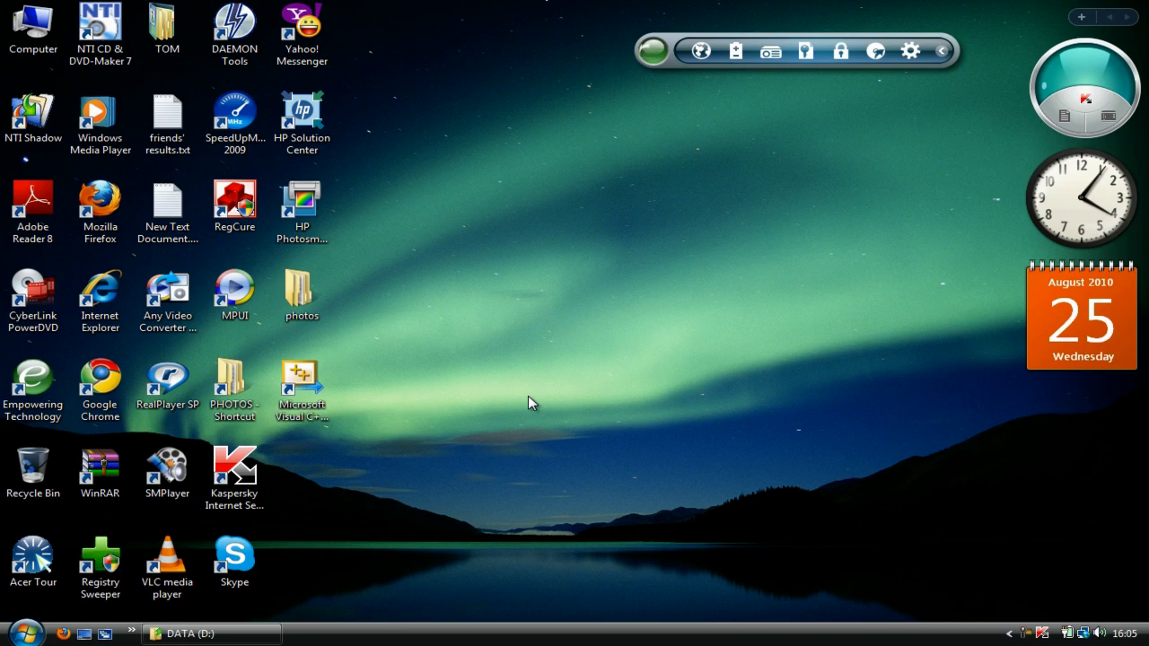
# Check the hardware acceleration troubleshooting options in the advanced display settings for the monitor, and close the display dialogs
pyautogui.rightClick(528, 396)
pyautogui.click(580, 535)
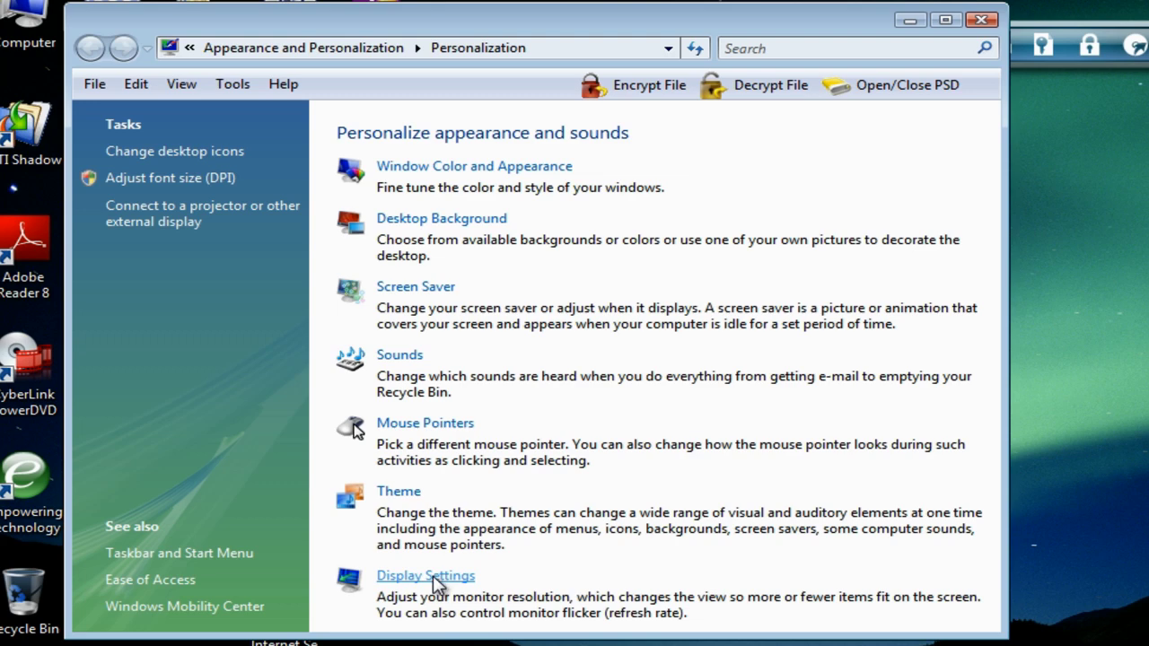
pyautogui.click(436, 579)
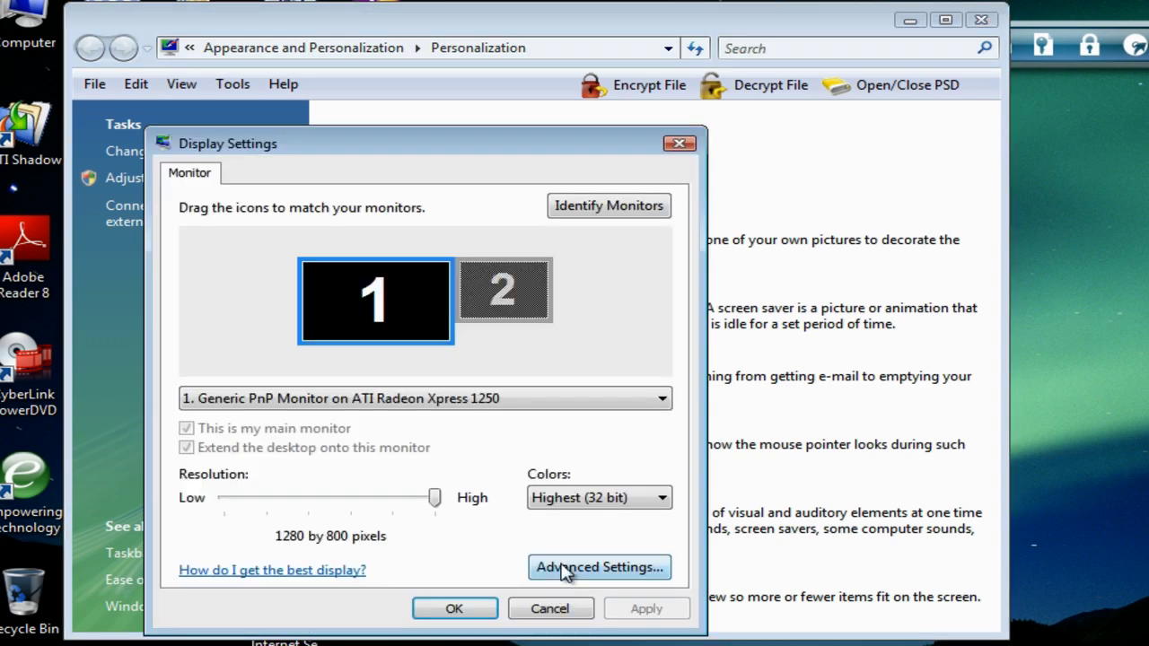
pyautogui.click(330, 191)
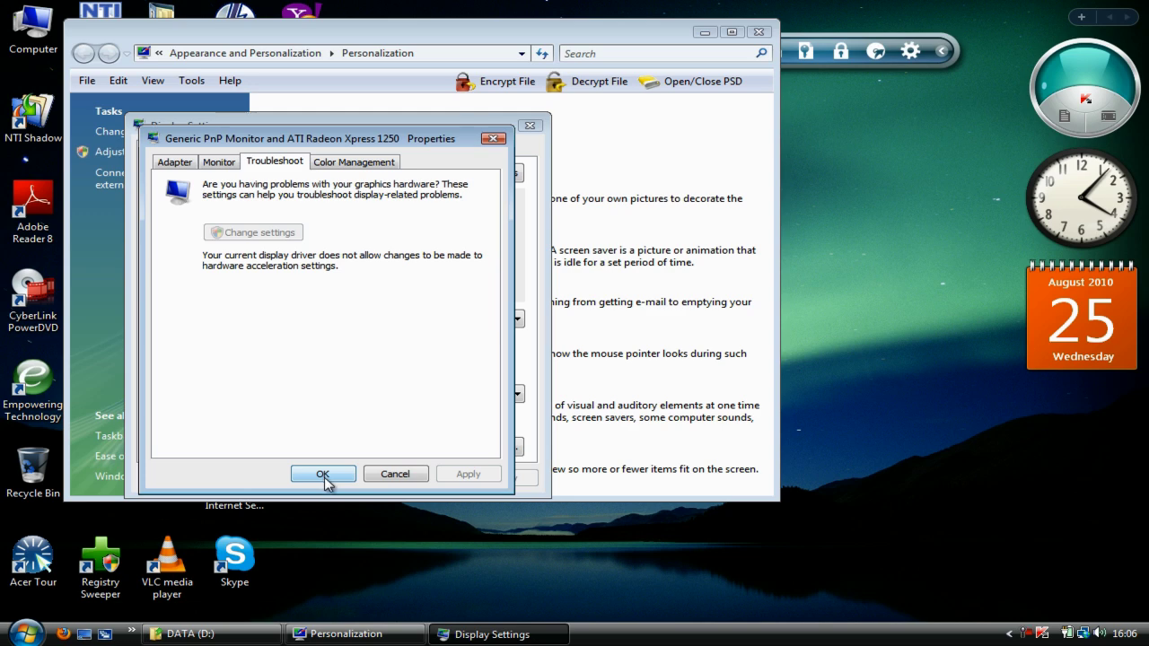
pyautogui.click(323, 475)
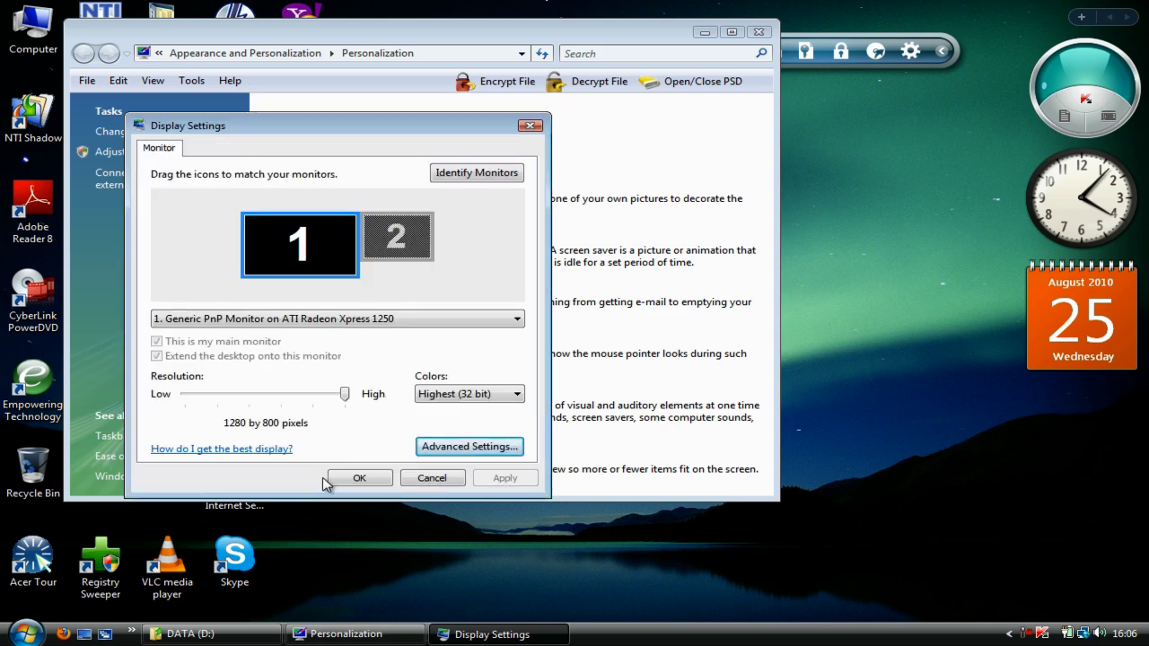
pyautogui.click(358, 478)
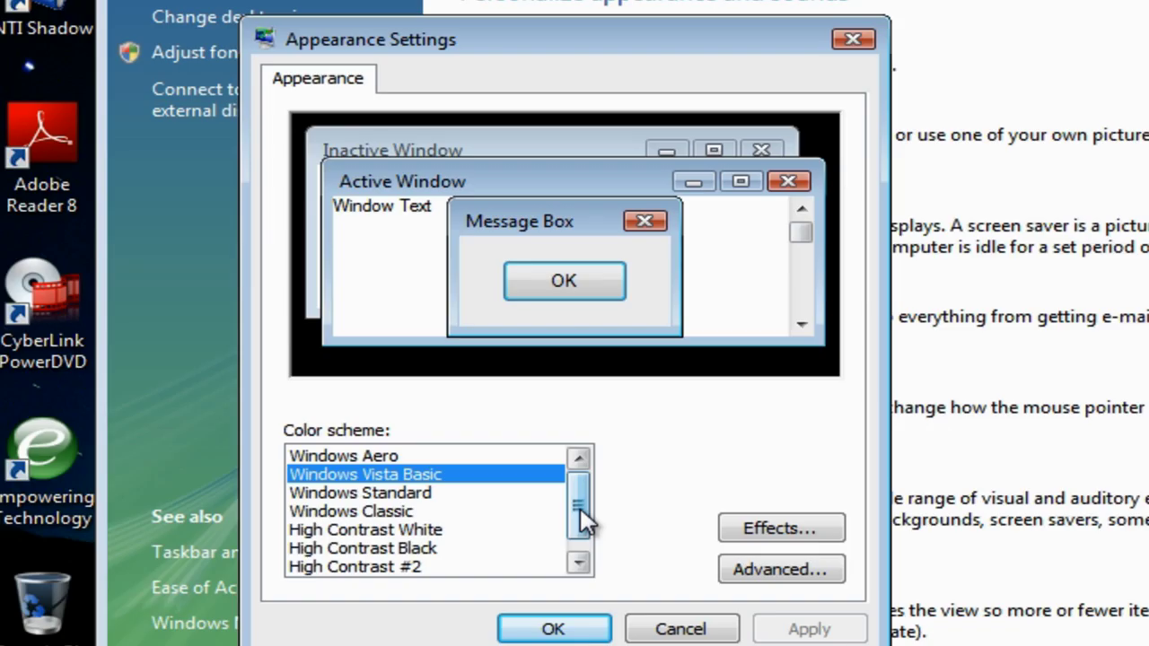
# Preview the Windows Aero, Windows Vista Basic, Windows Standard and Windows Classic color schemes in Appearance Settings
pyautogui.click(407, 456)
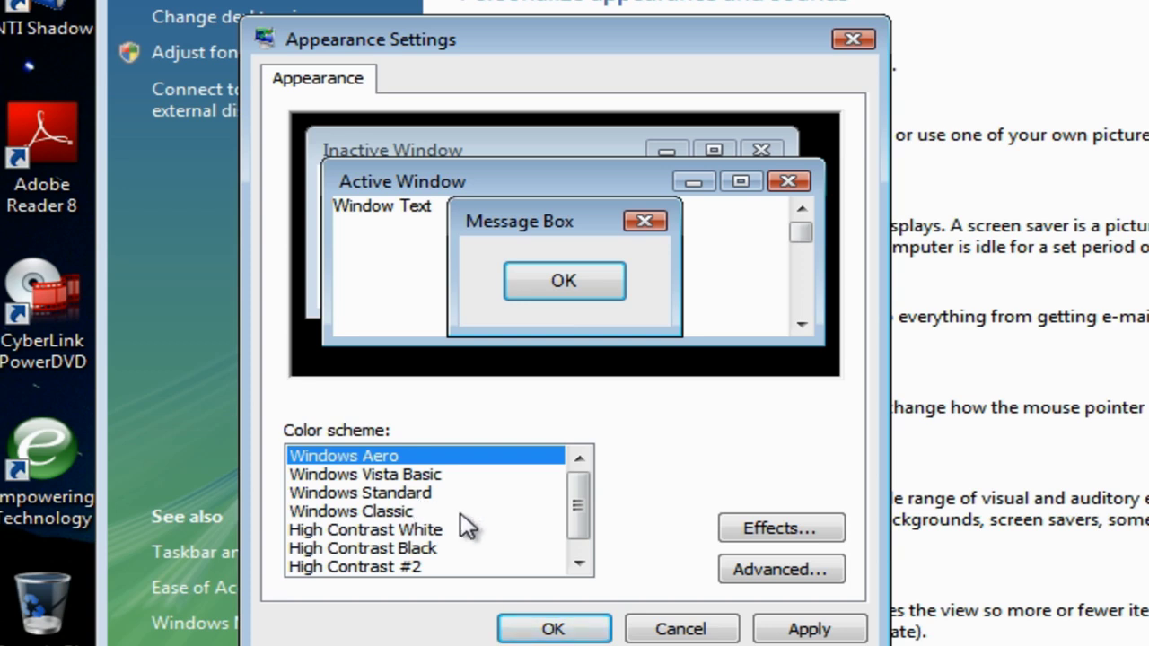
pyautogui.click(386, 476)
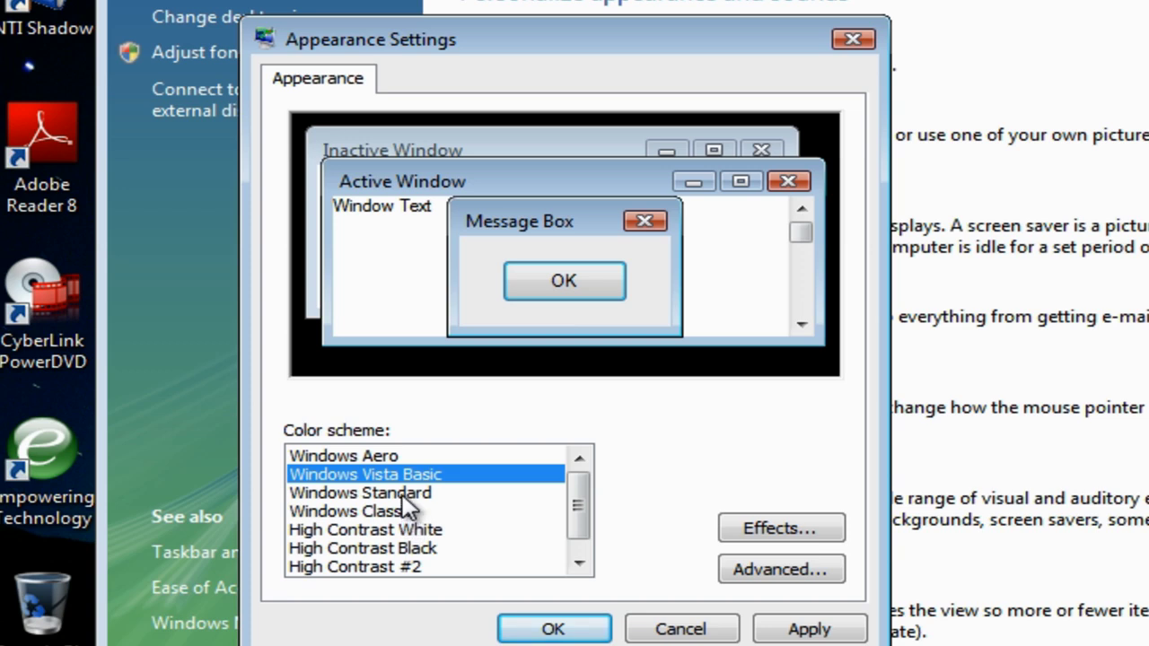
pyautogui.click(404, 499)
pyautogui.click(403, 511)
pyautogui.click(403, 495)
pyautogui.click(403, 511)
pyautogui.click(399, 493)
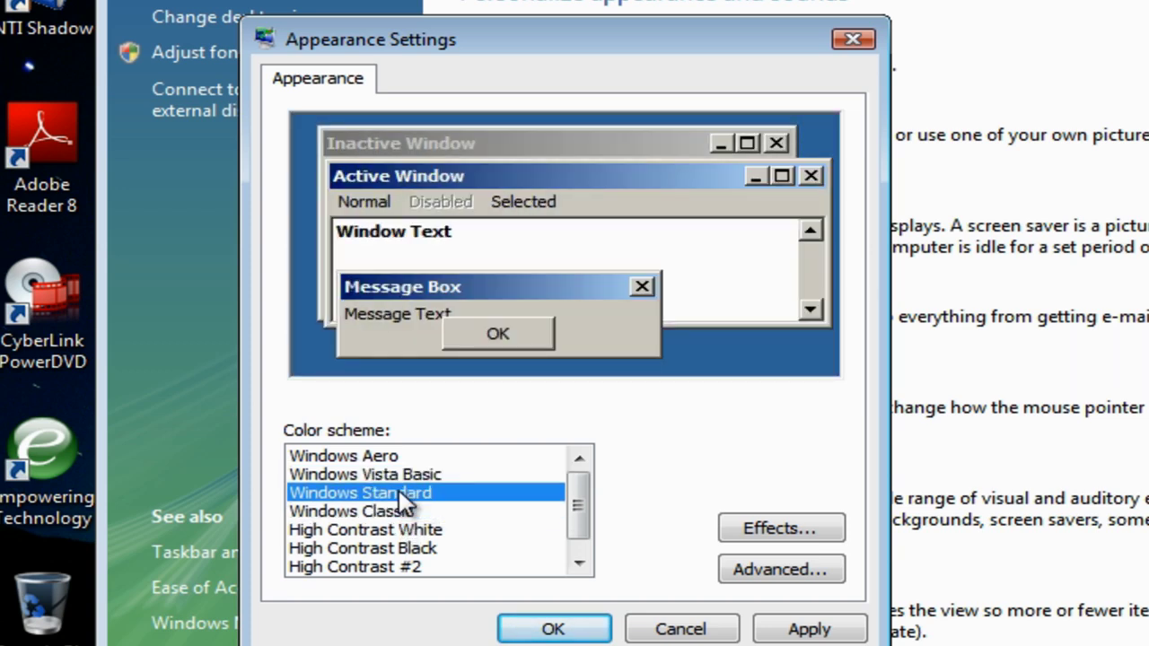
pyautogui.click(401, 517)
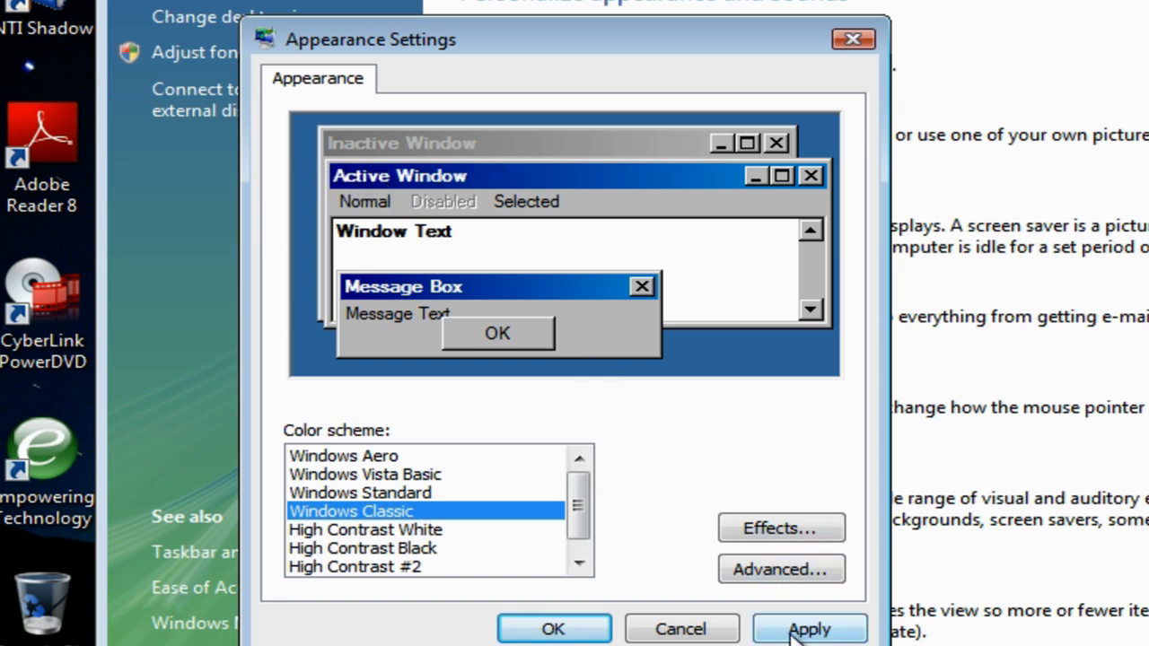
# Apply the Windows Classic color scheme and close the Personalization and Appearance Settings windows
pyautogui.click(406, 475)
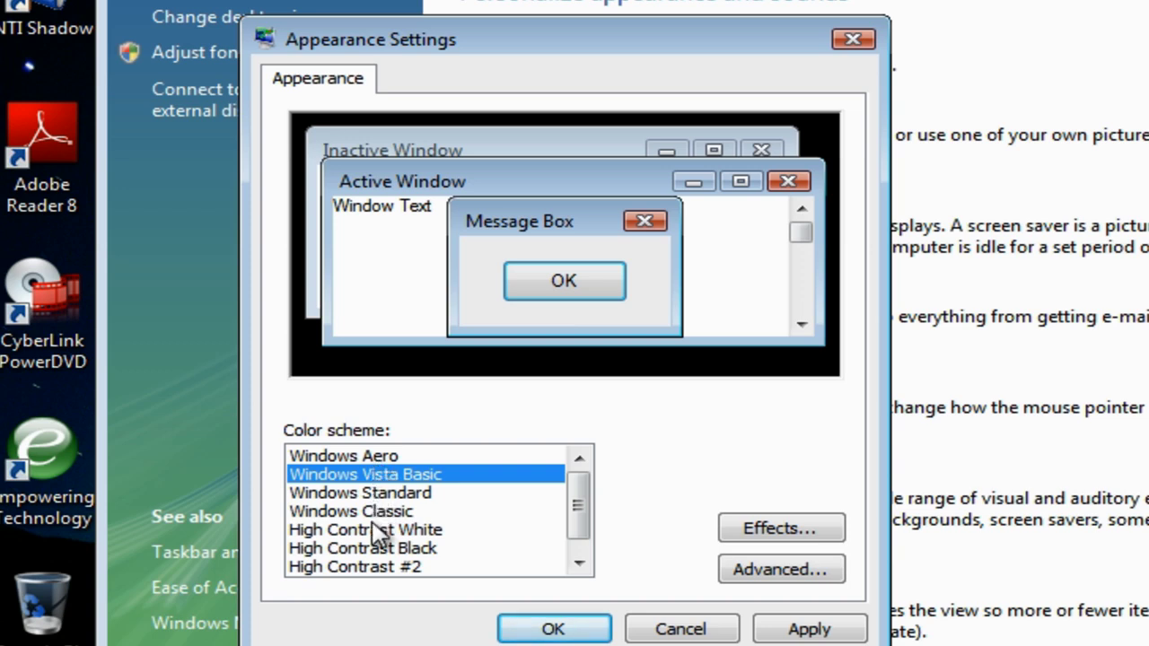
pyautogui.click(378, 496)
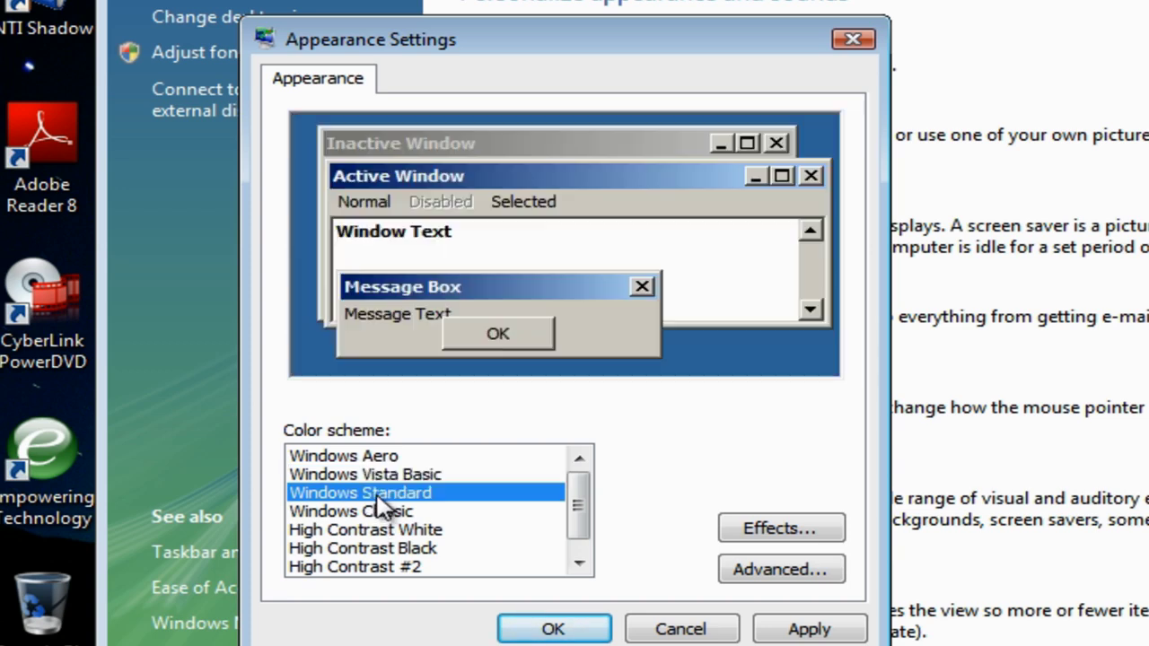
pyautogui.click(380, 510)
pyautogui.click(377, 497)
pyautogui.click(382, 510)
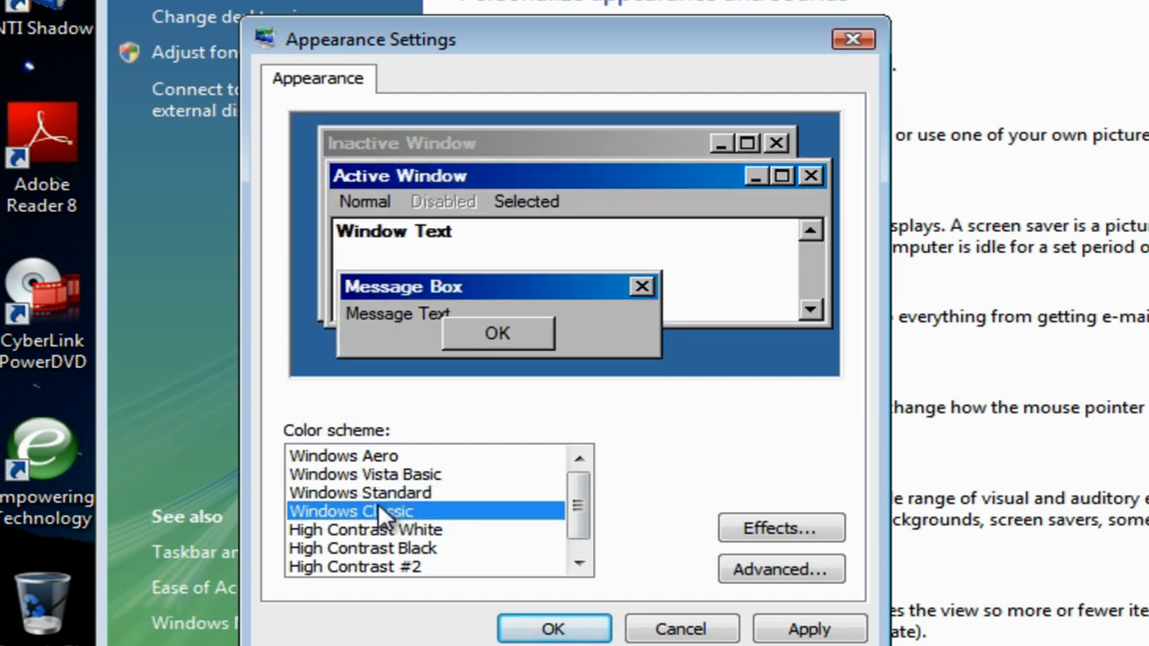
pyautogui.click(786, 631)
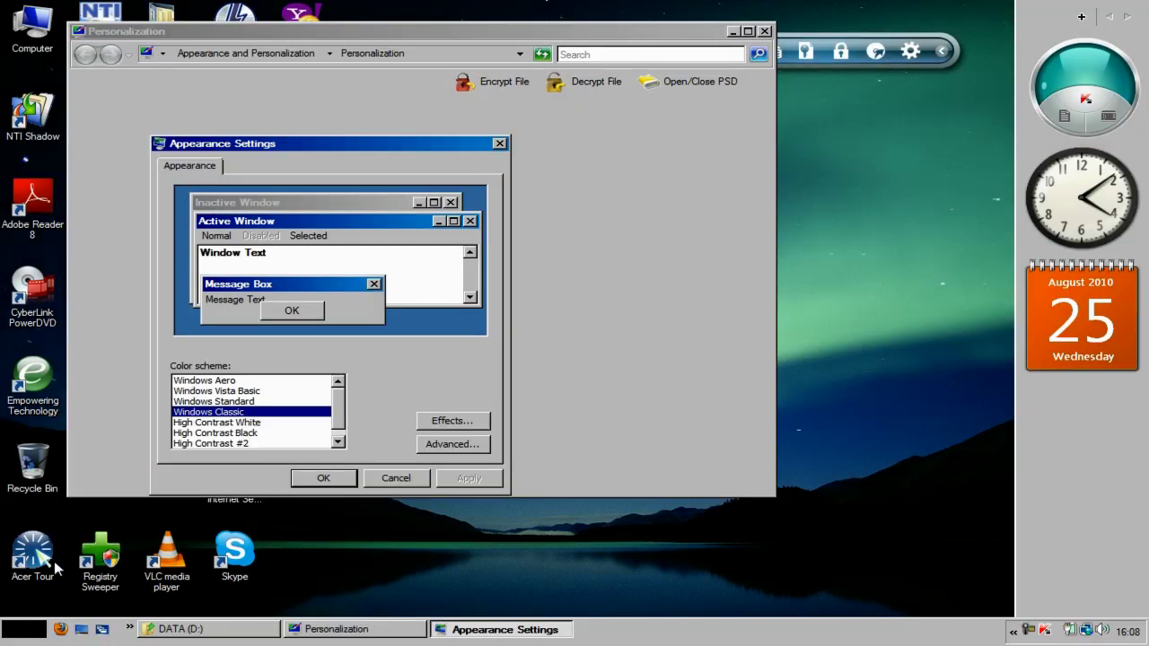
pyautogui.click(768, 32)
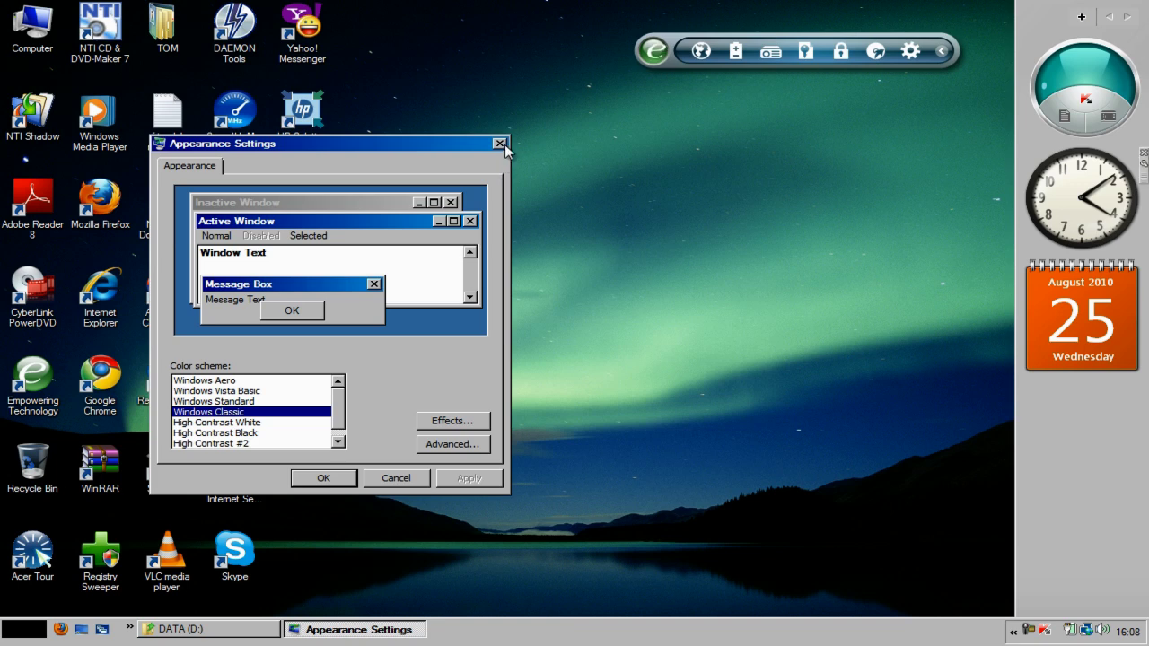
pyautogui.click(498, 144)
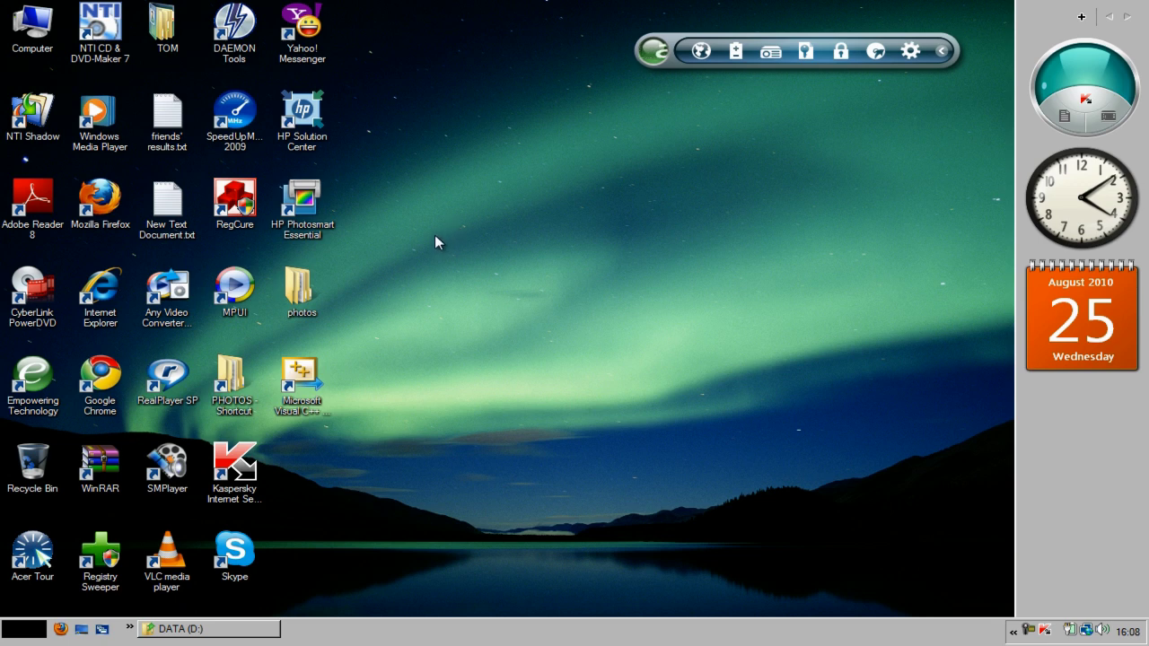
pyautogui.rightClick(436, 294)
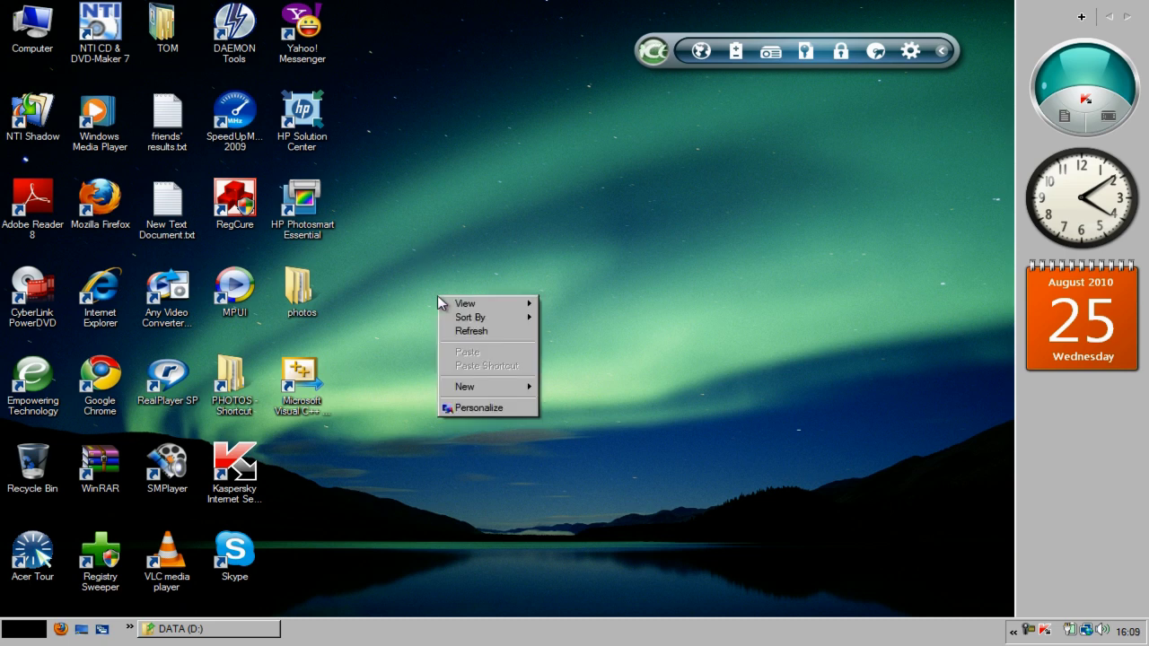
pyautogui.click(414, 266)
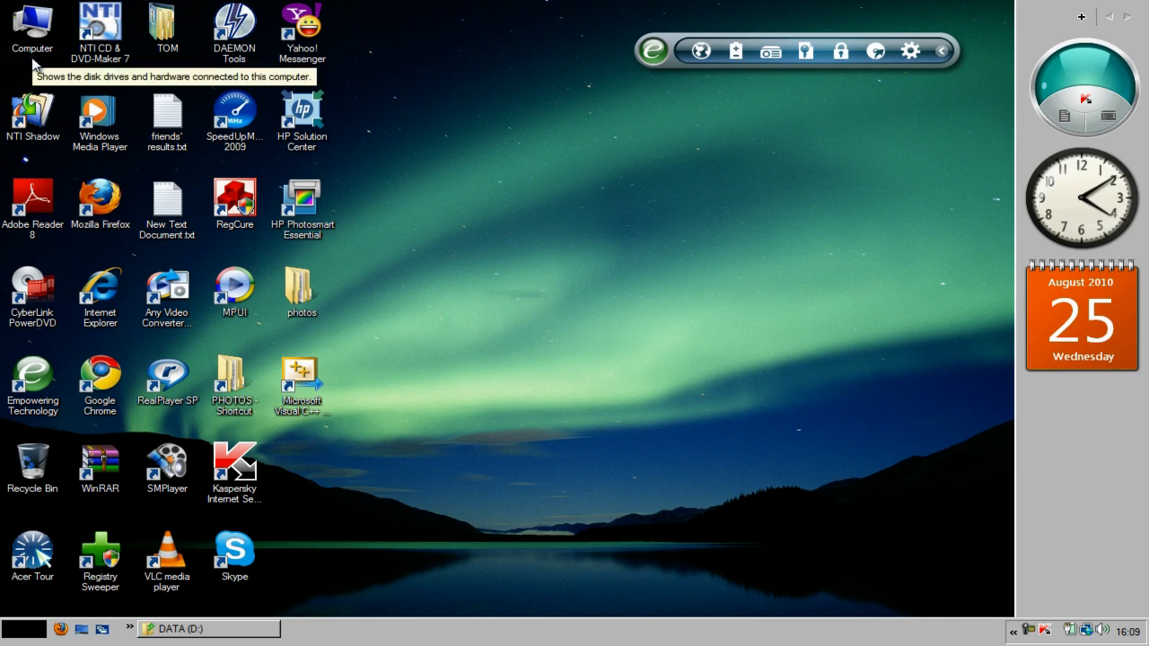
# Open the CamStudio folder inside Program Files on the ACER (C:) drive
pyautogui.click(34, 47)
pyautogui.doubleClick(34, 47)
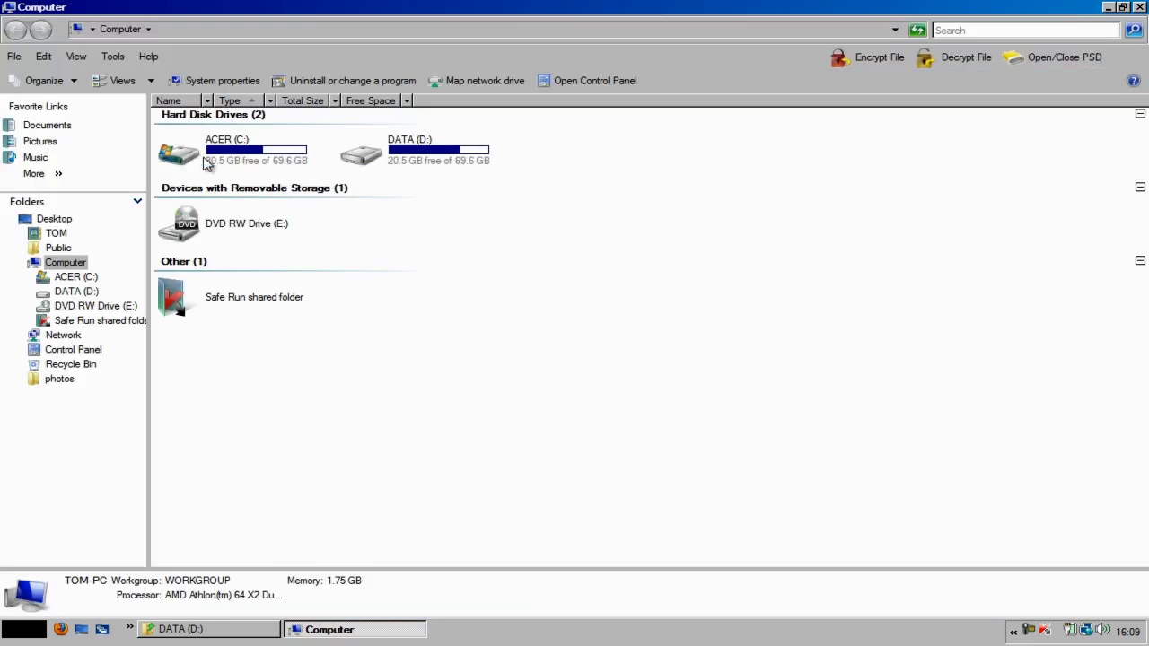
pyautogui.doubleClick(230, 157)
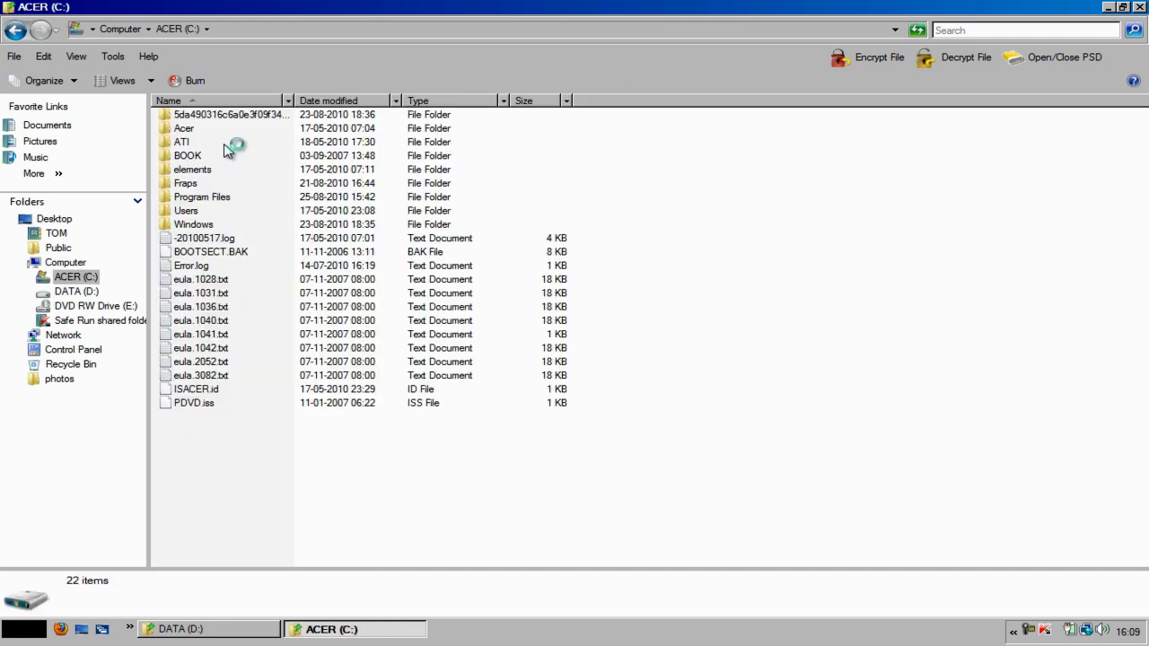
pyautogui.doubleClick(206, 199)
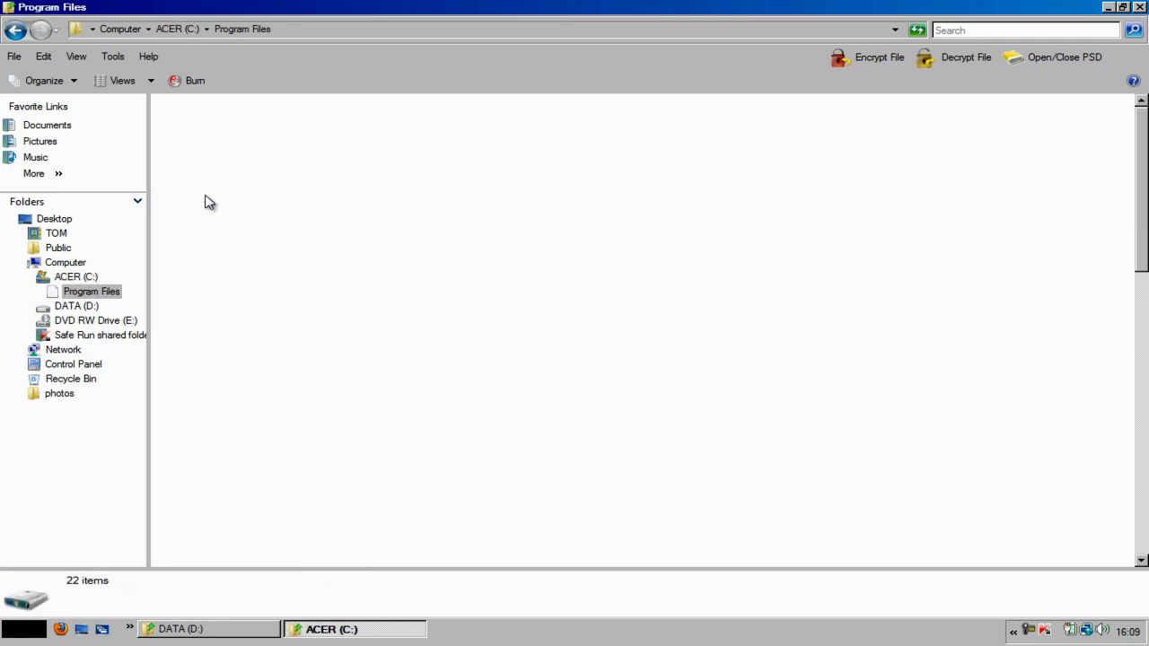
pyautogui.scroll(-17, 193, 418)
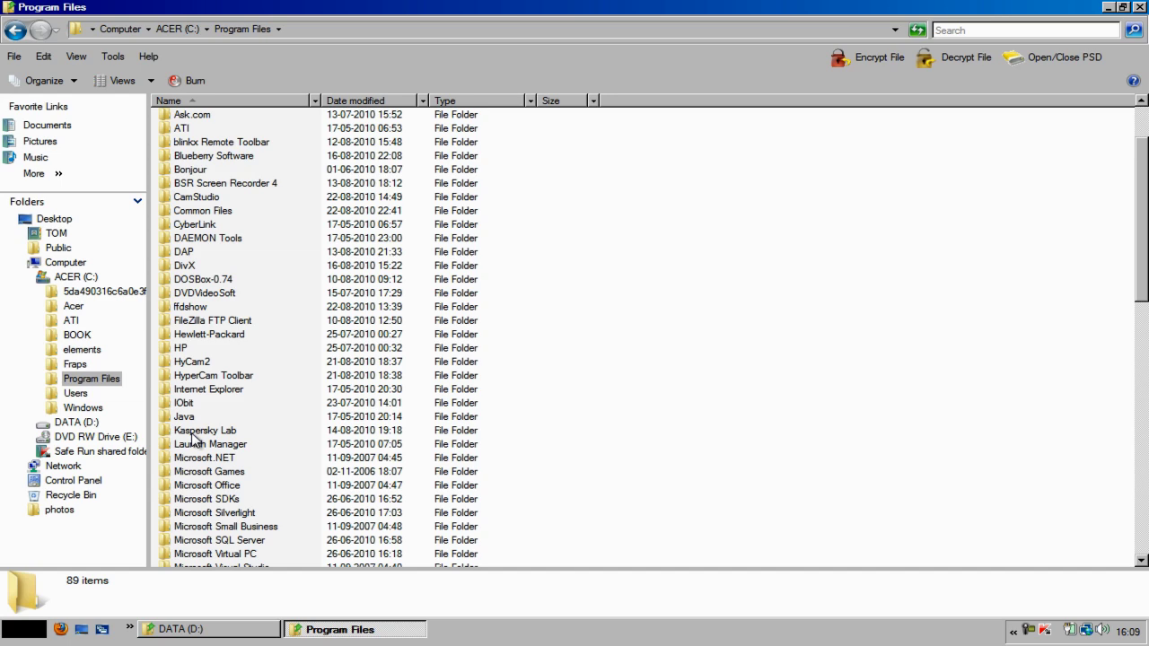
pyautogui.scroll(-2, 189, 449)
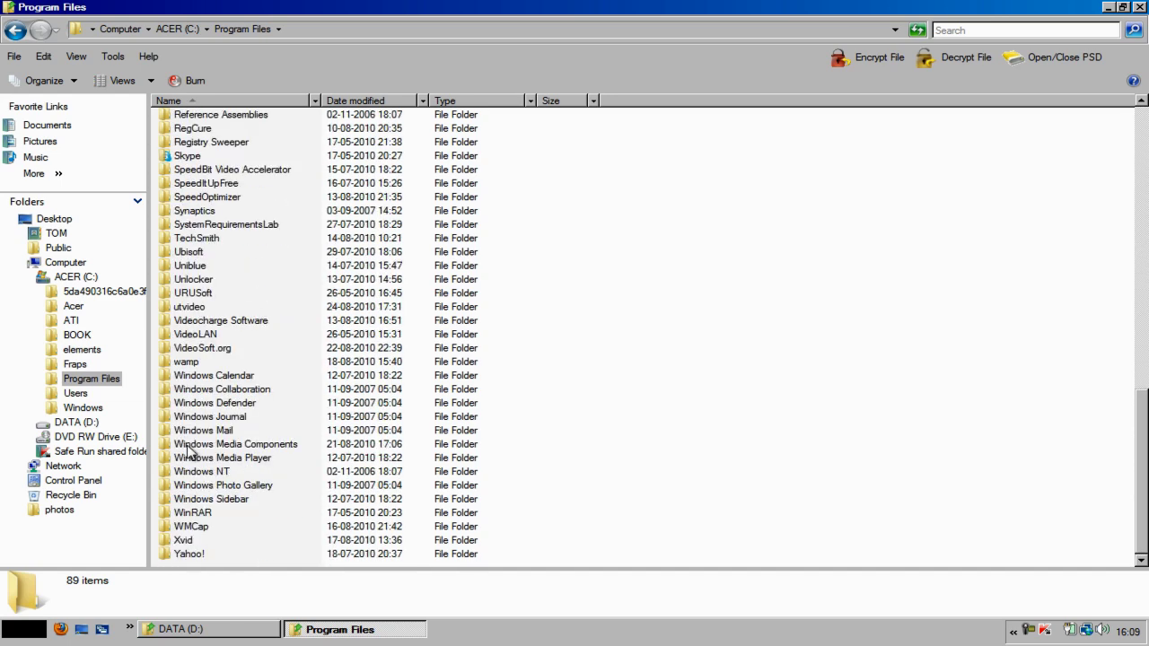
pyautogui.scroll(5, 248, 397)
pyautogui.scroll(14, 242, 387)
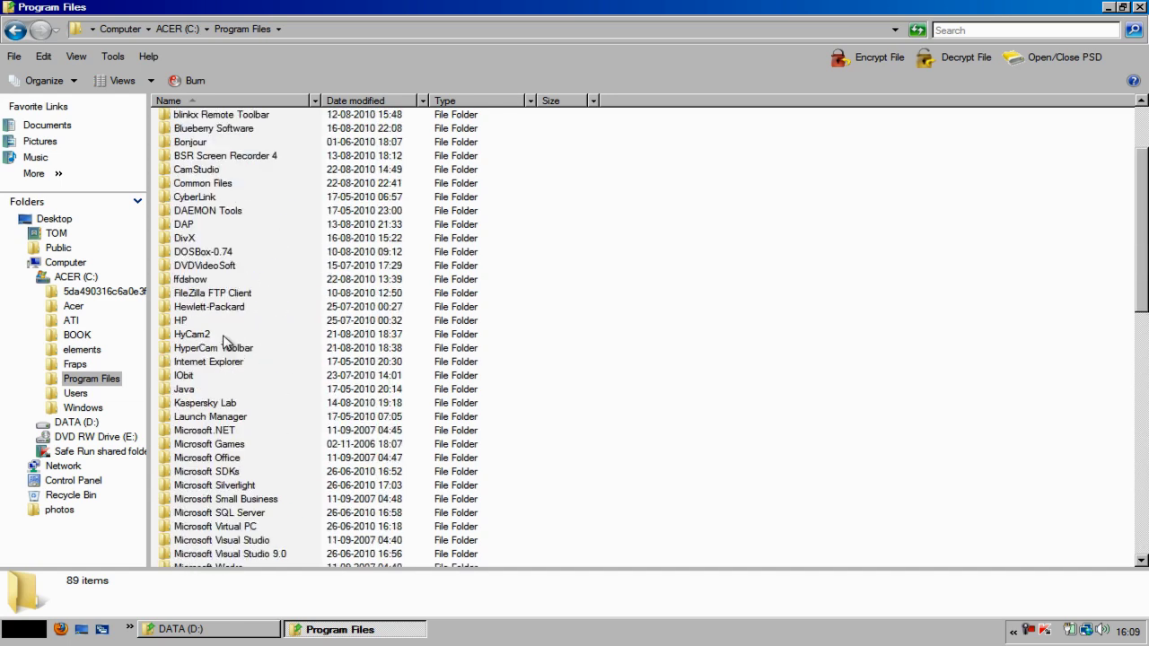
pyautogui.doubleClick(197, 279)
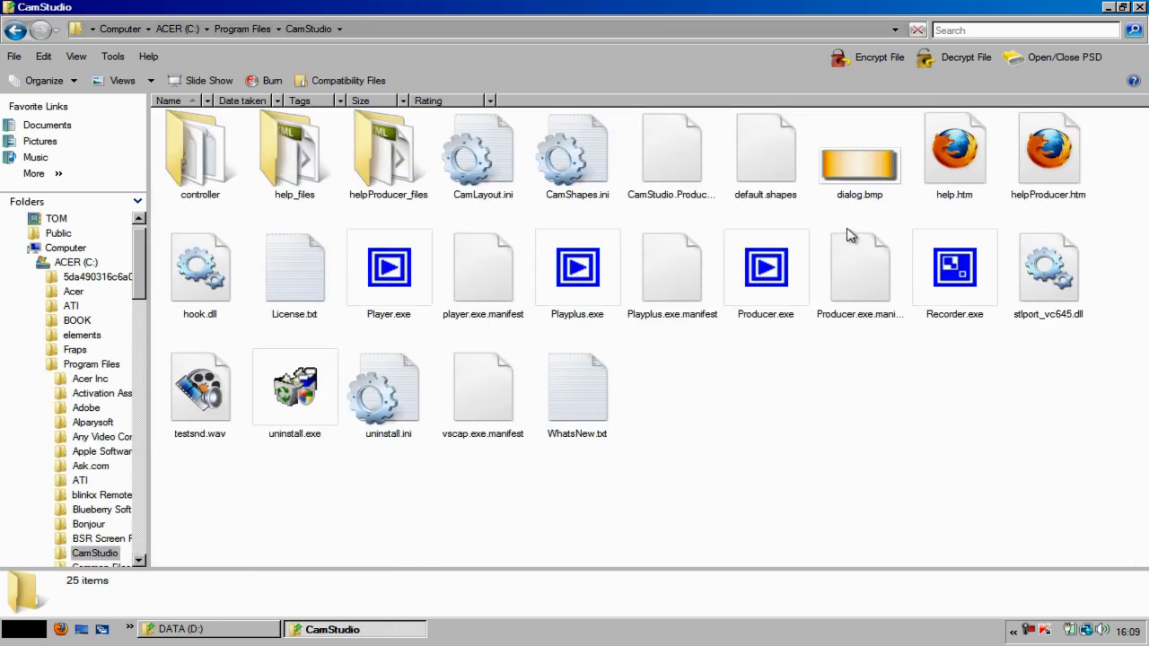
# Launch Recorder.exe from the CamStudio folder, dismiss the startup note, and close the recorder window
pyautogui.click(969, 312)
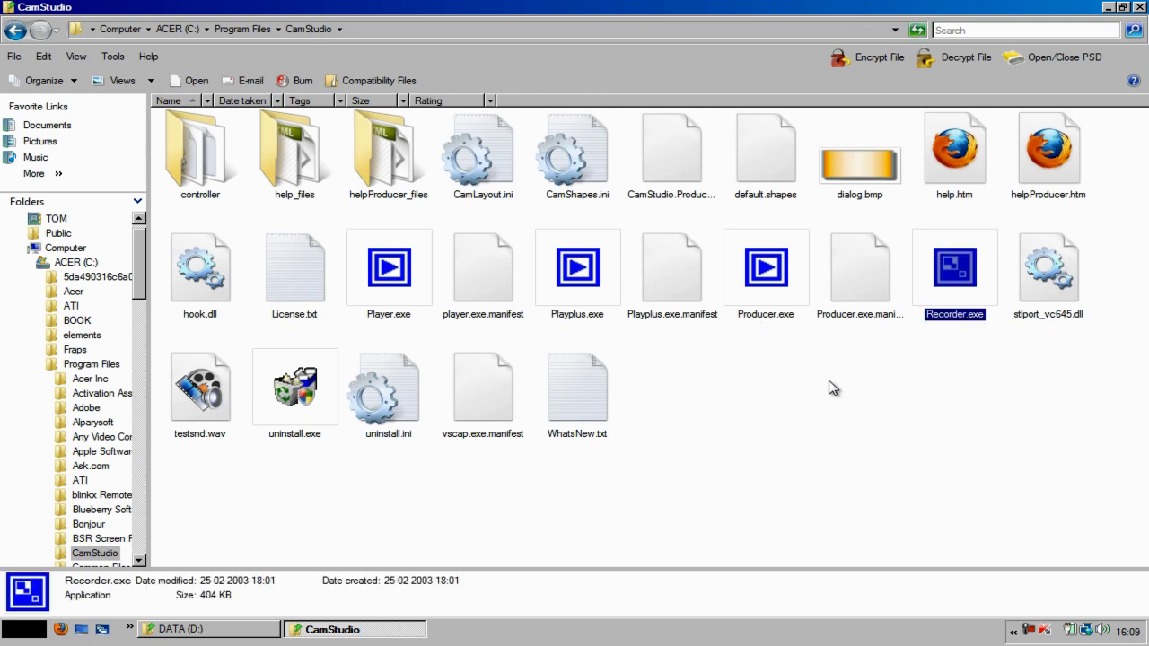
pyautogui.click(675, 351)
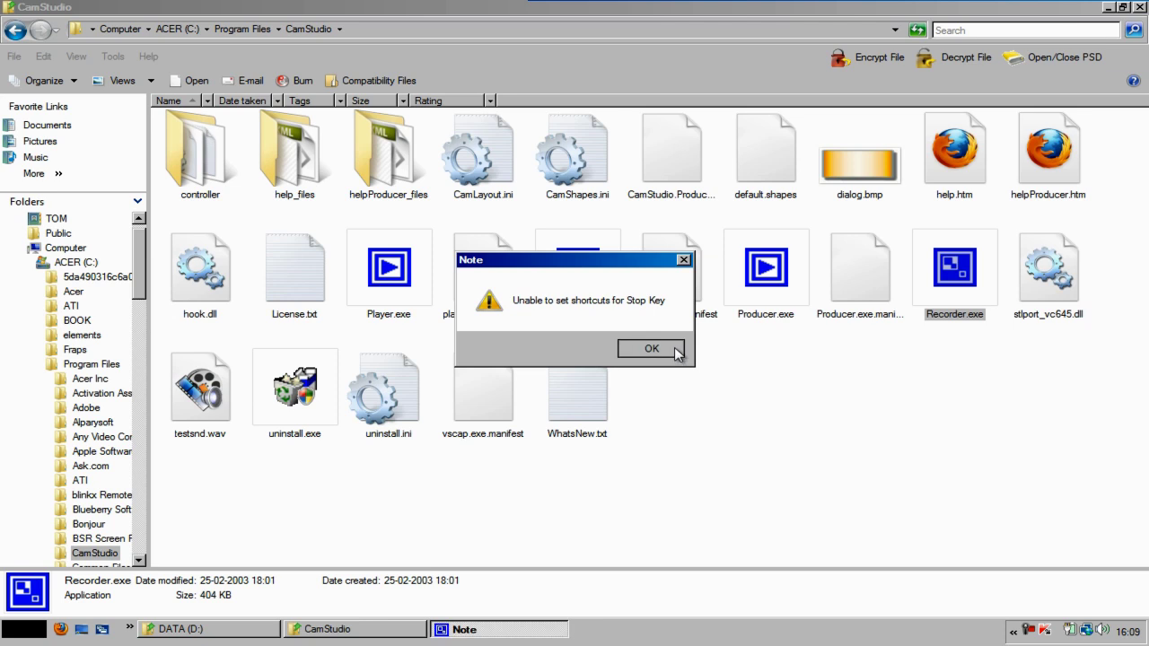
pyautogui.click(652, 349)
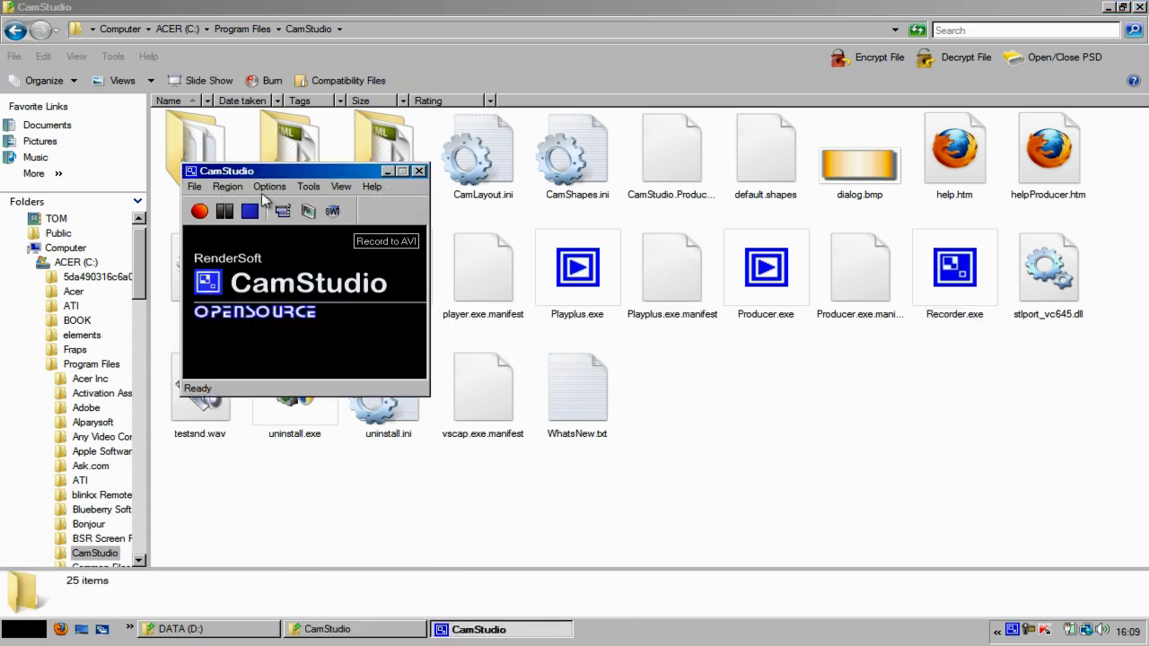
pyautogui.click(418, 171)
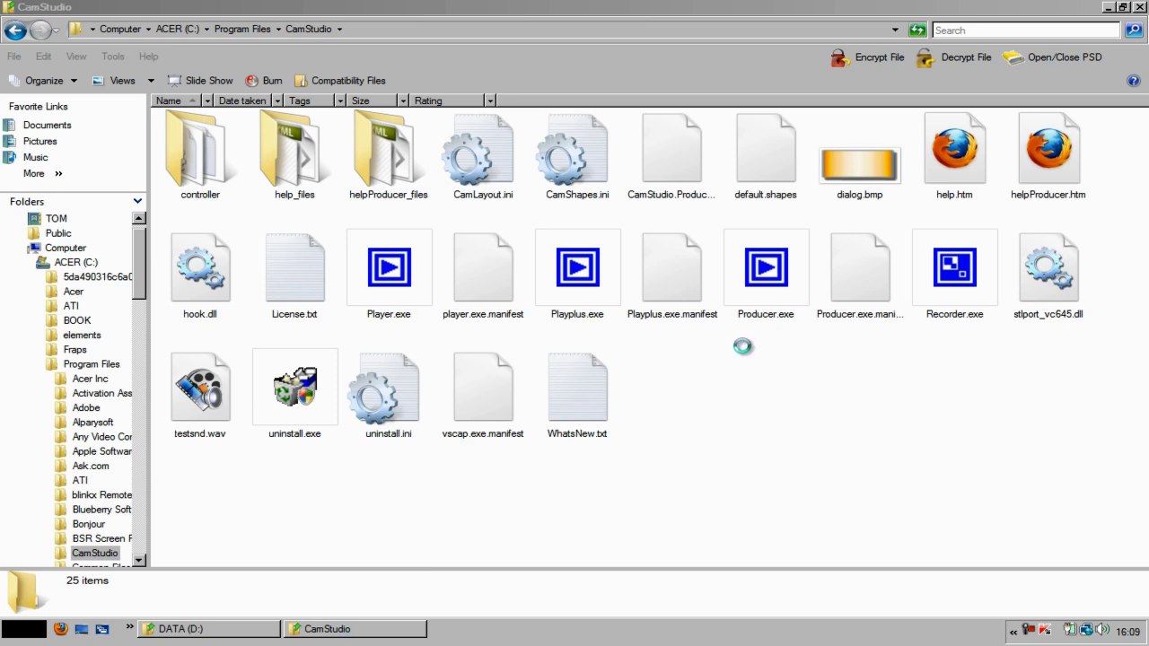
# Open the properties of Recorder.exe and show its compatibility settings
pyautogui.click(940, 312)
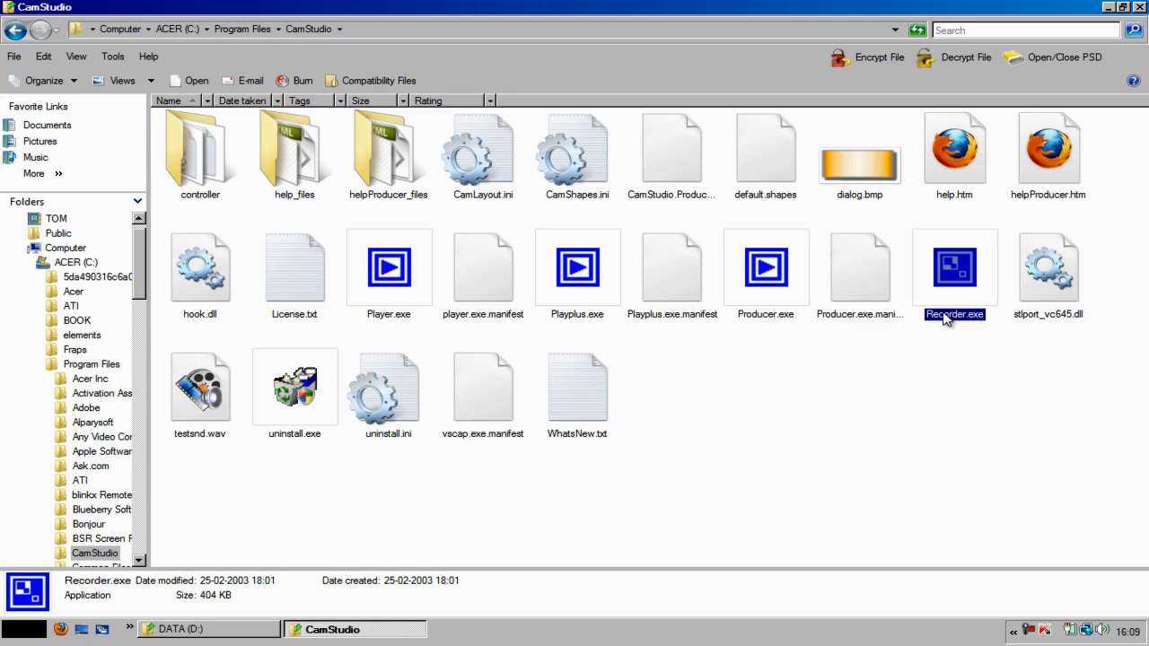
pyautogui.rightClick(947, 321)
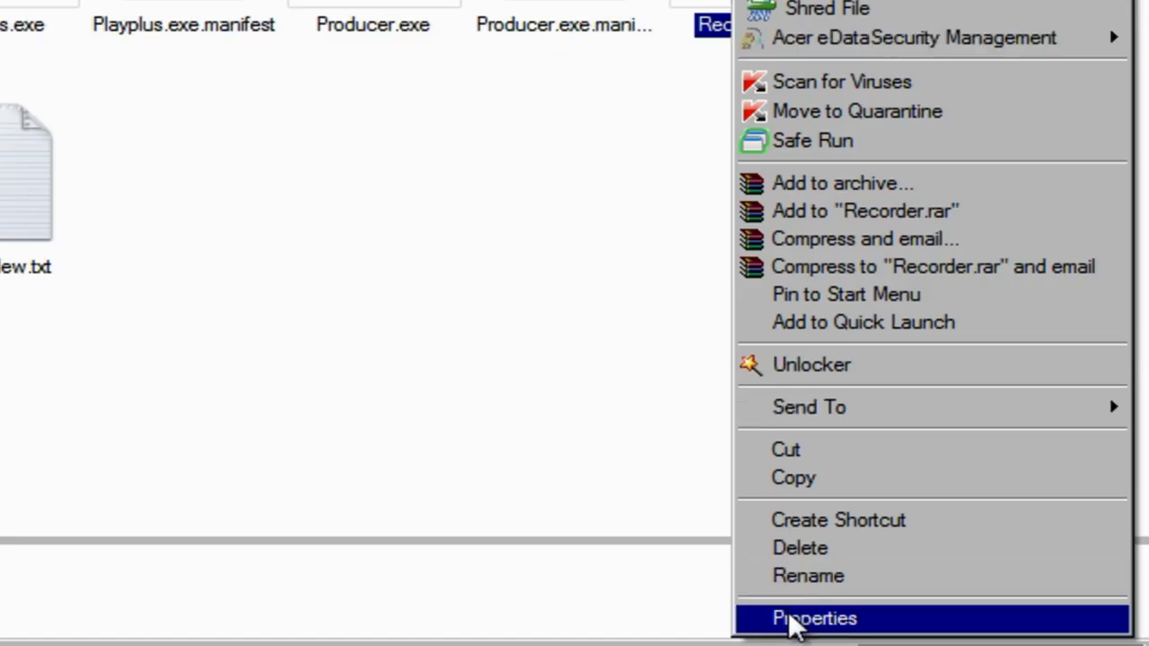
pyautogui.click(738, 619)
pyautogui.moveTo(1014, 97); pyautogui.dragTo(669, 2)
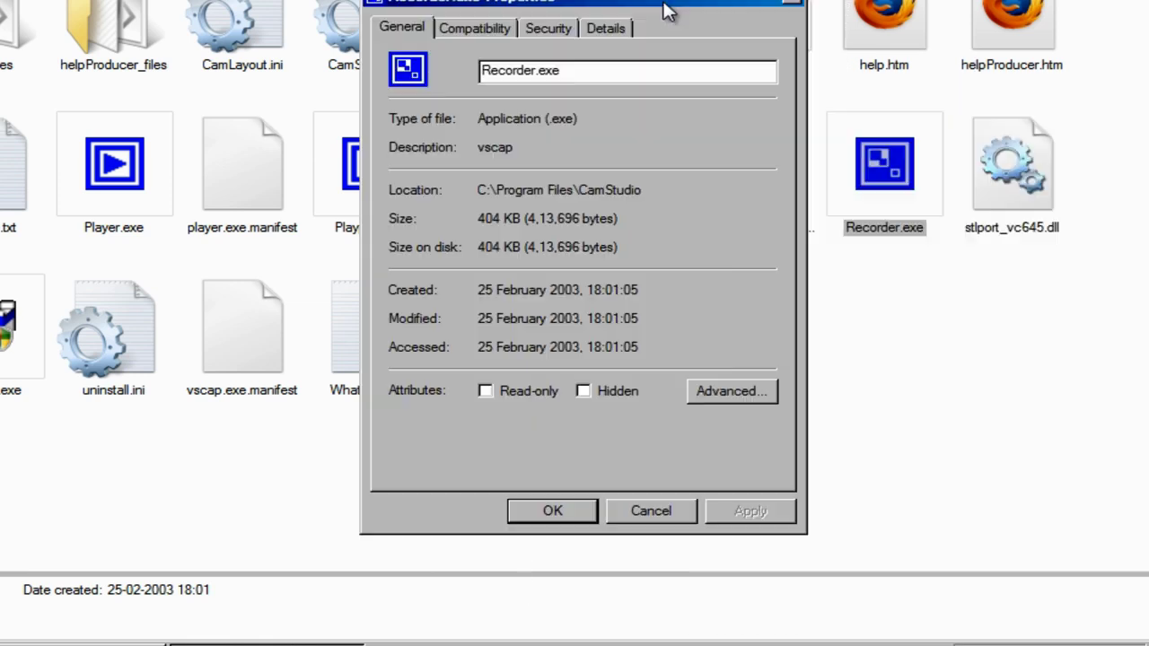
pyautogui.click(465, 27)
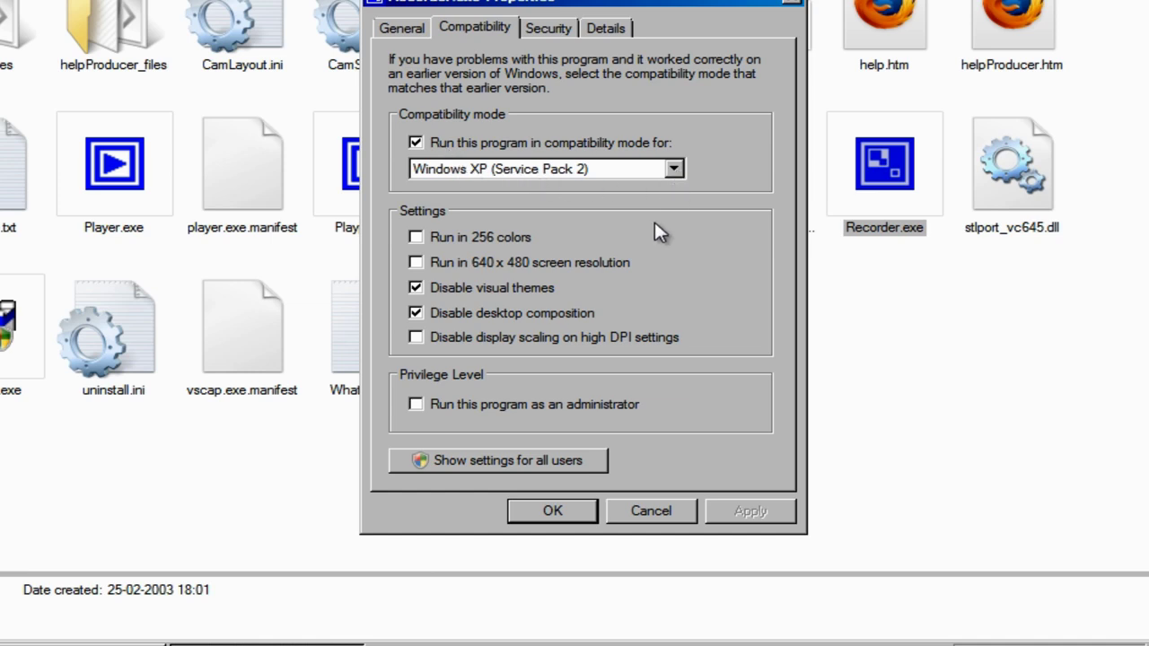
# Set Recorder.exe to run in compatibility mode for Windows XP (Service Pack 2), and apply and close its properties
pyautogui.click(673, 169)
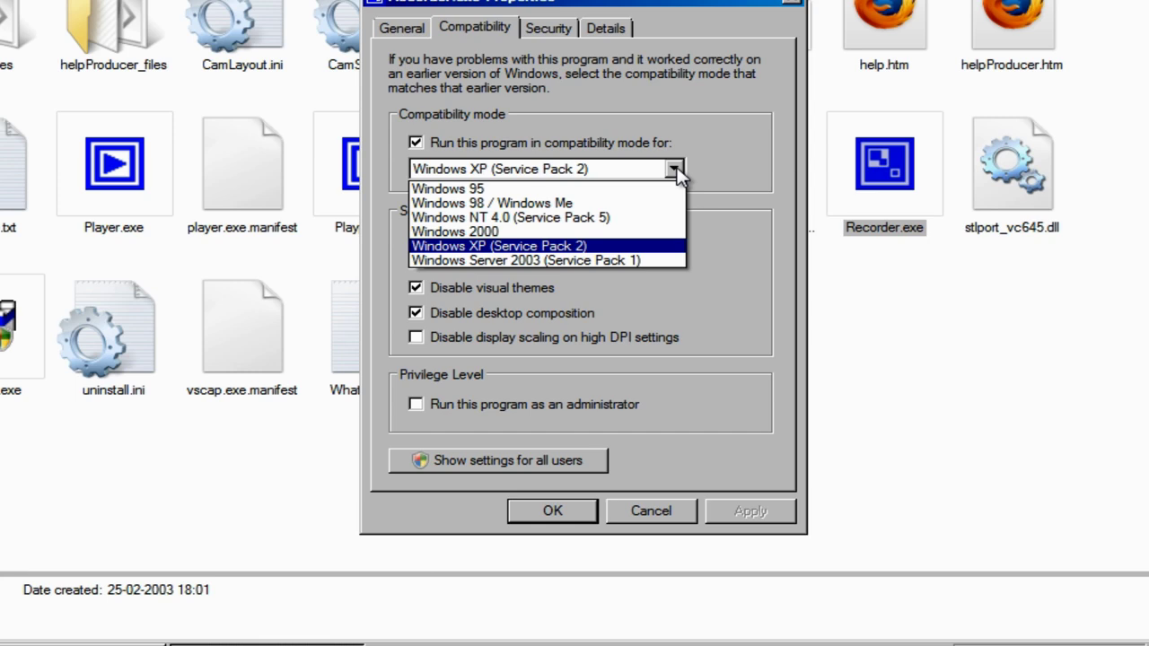
pyautogui.click(673, 169)
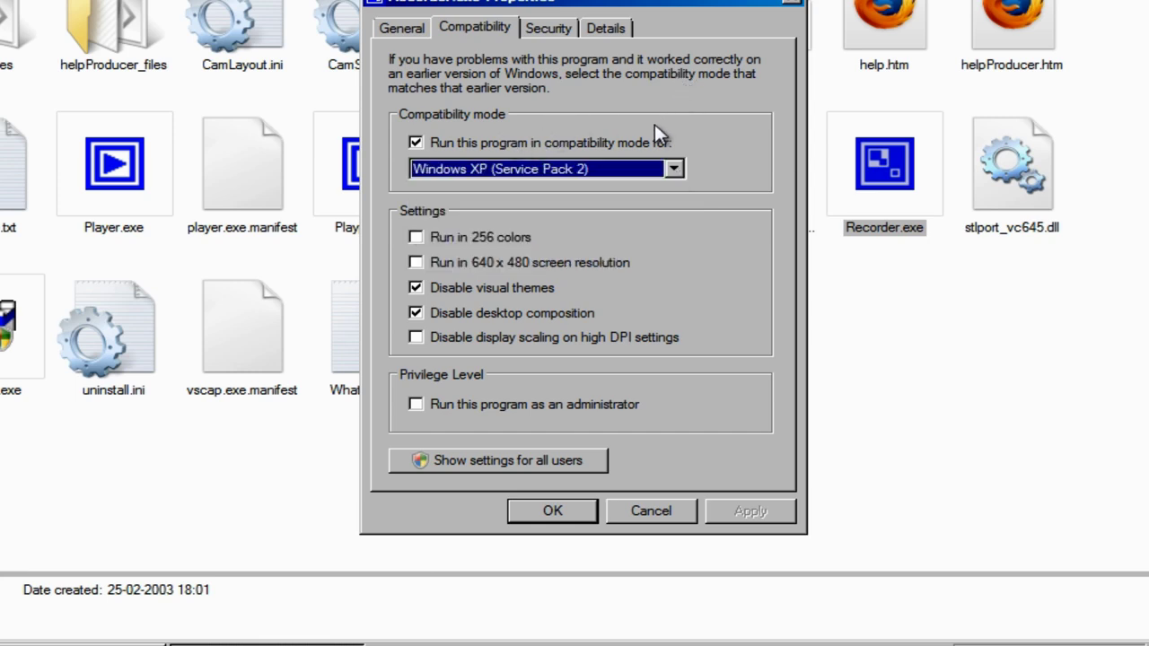
pyautogui.click(673, 169)
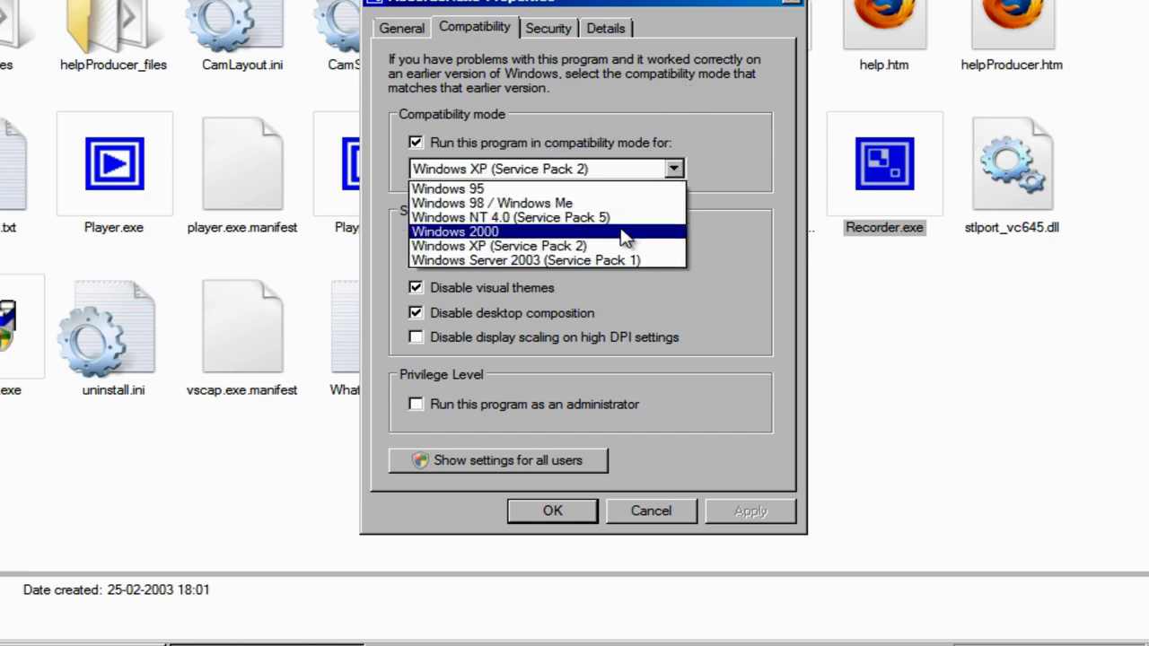
pyautogui.click(584, 250)
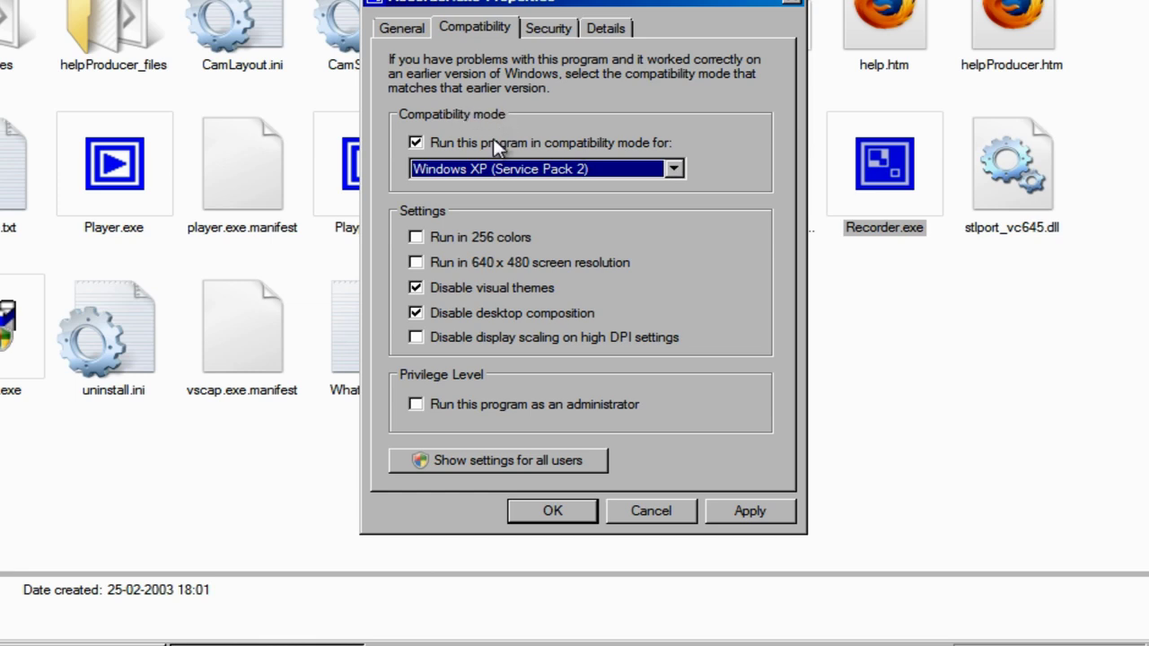
pyautogui.click(457, 142)
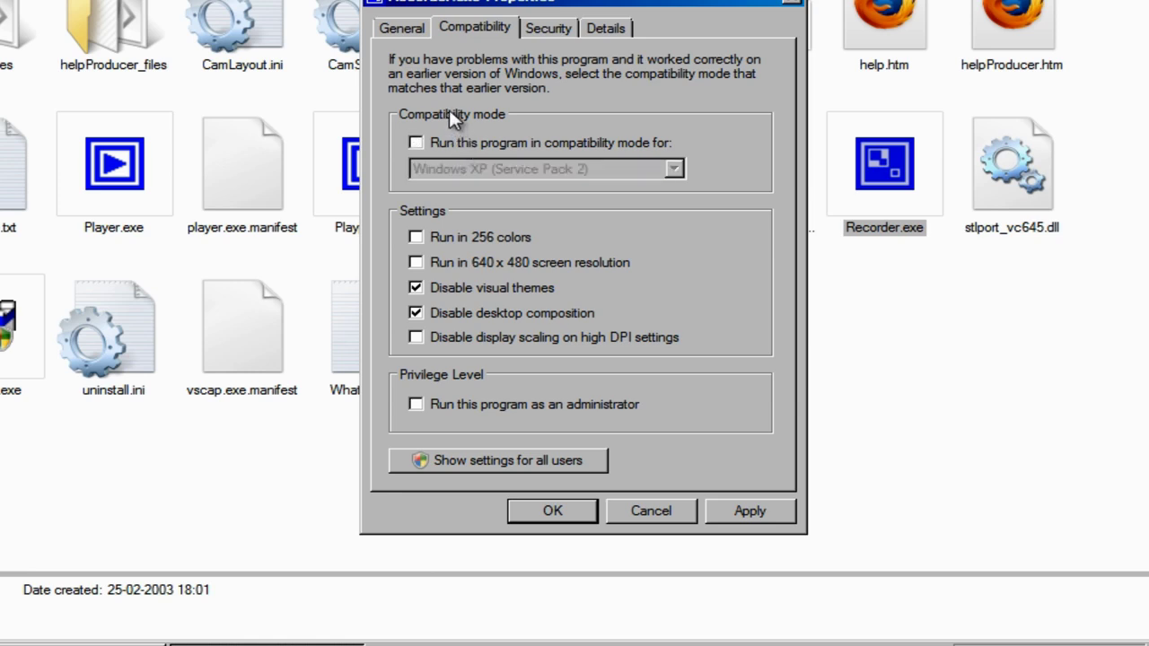
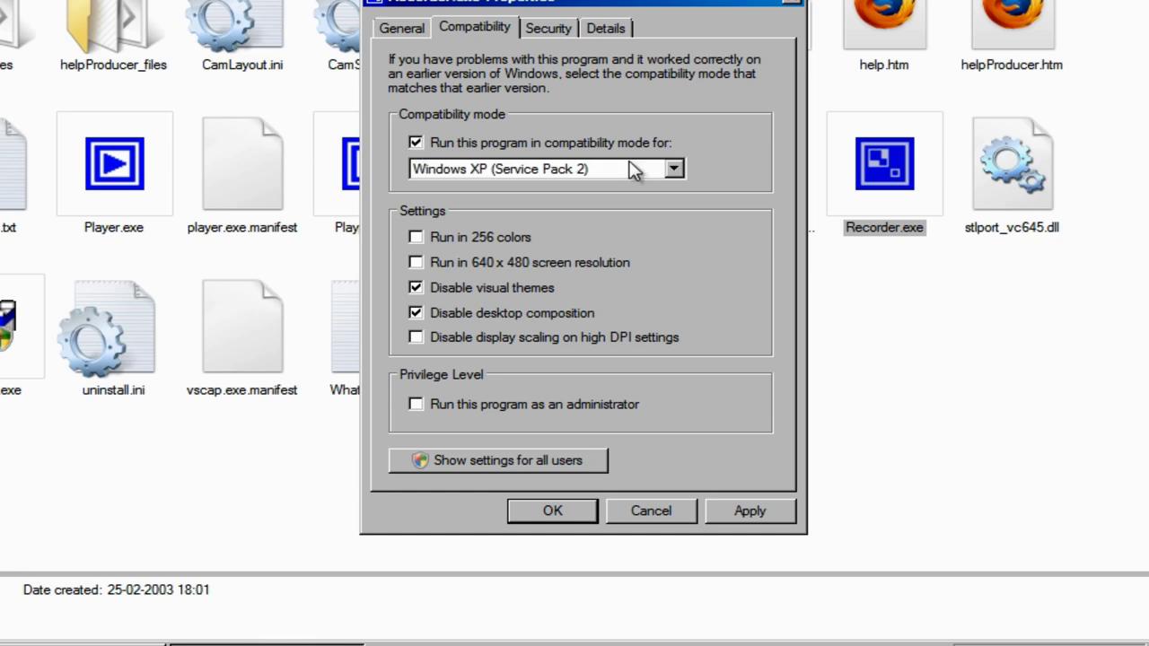
pyautogui.click(673, 169)
pyautogui.click(579, 246)
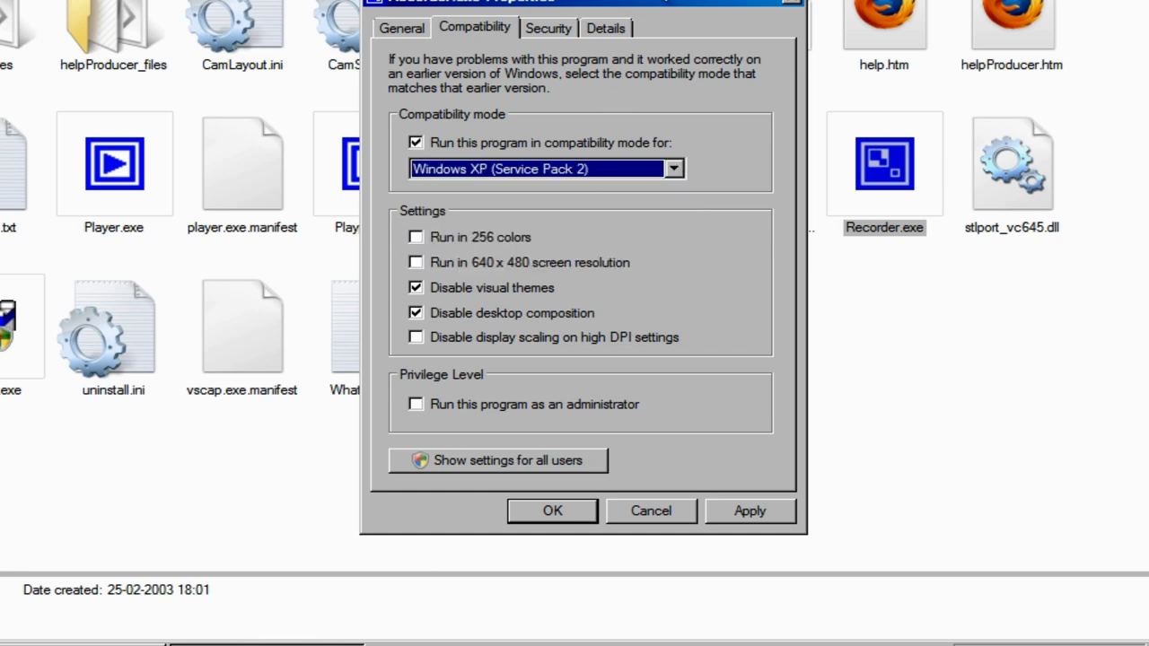
pyautogui.click(749, 514)
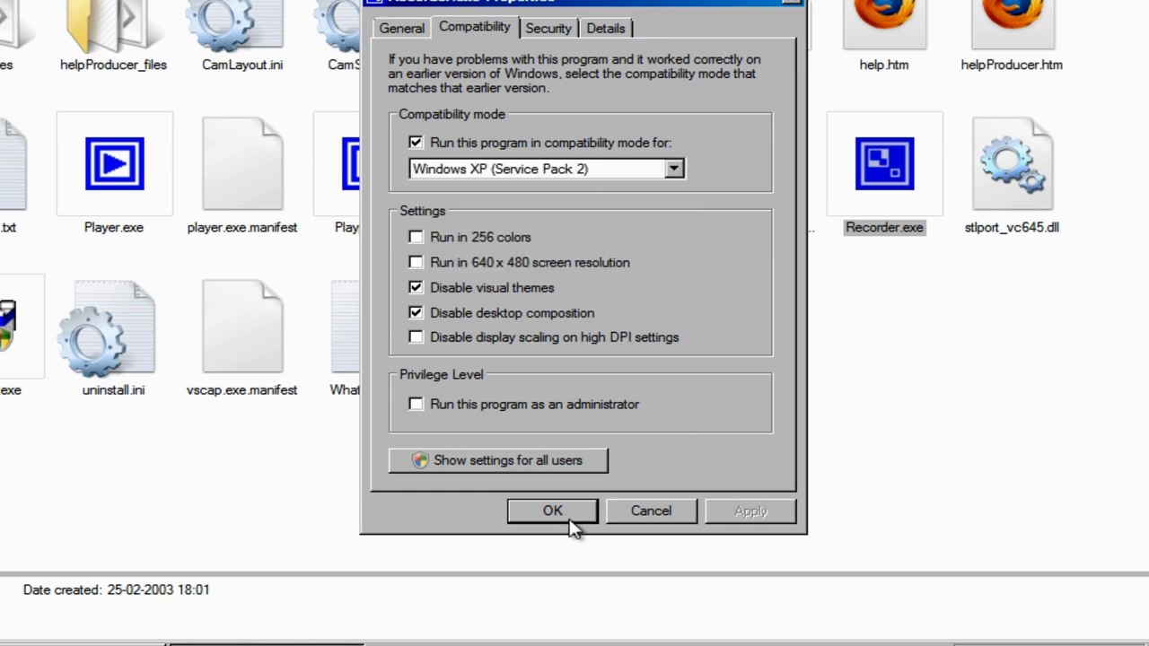
pyautogui.click(579, 513)
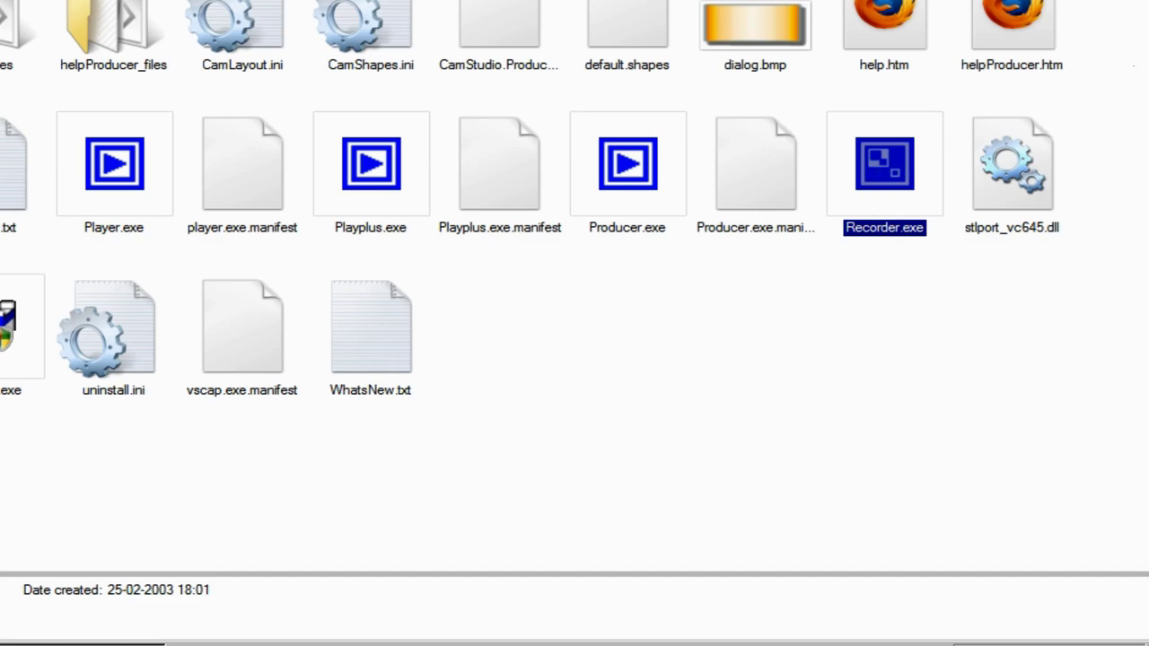
# Show the desktop, and use the already open DATA (D:) window to open the CamStudio folder in Program Files on ACER (C:)
pyautogui.press('super+d')
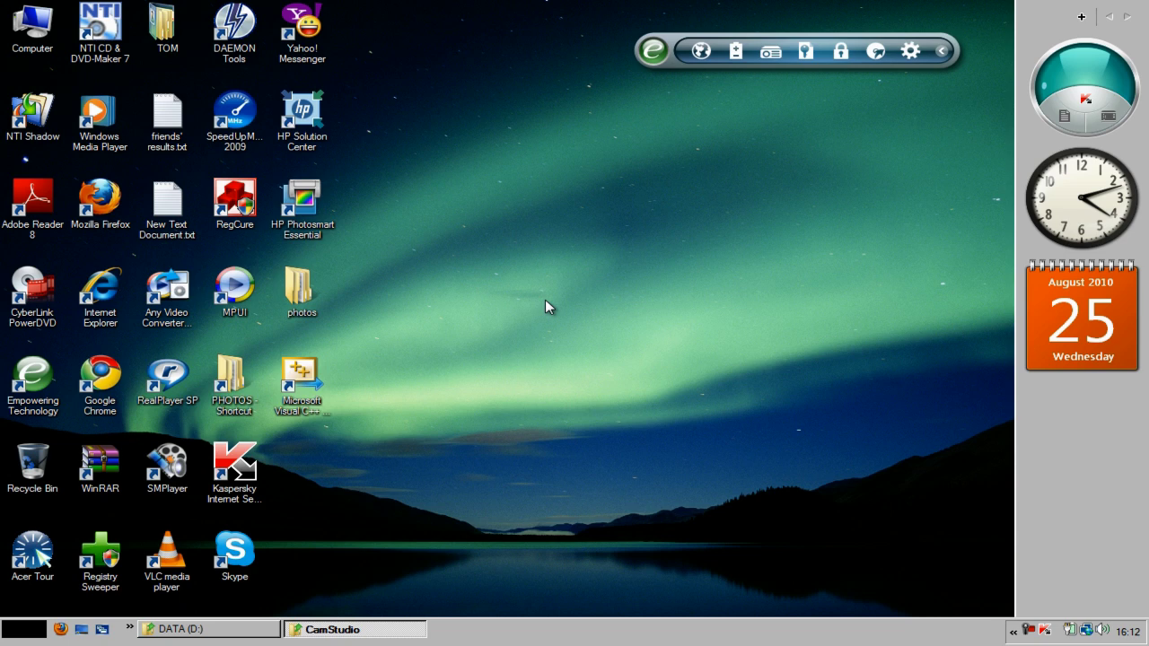
pyautogui.click(223, 630)
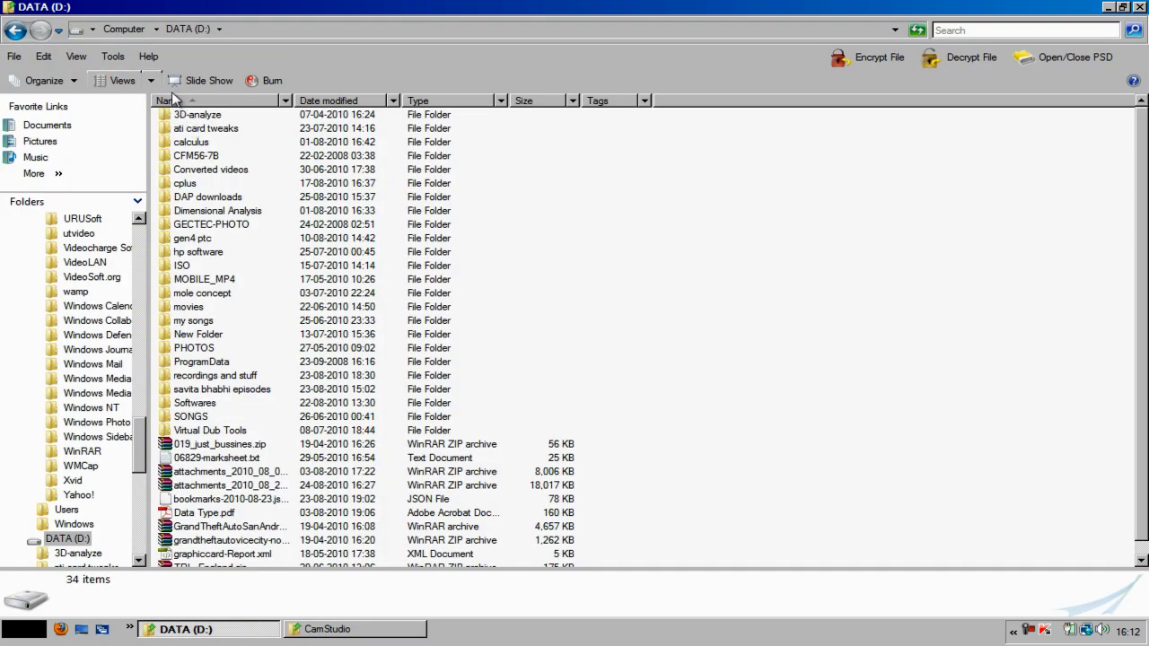
pyautogui.click(14, 30)
pyautogui.click(266, 158)
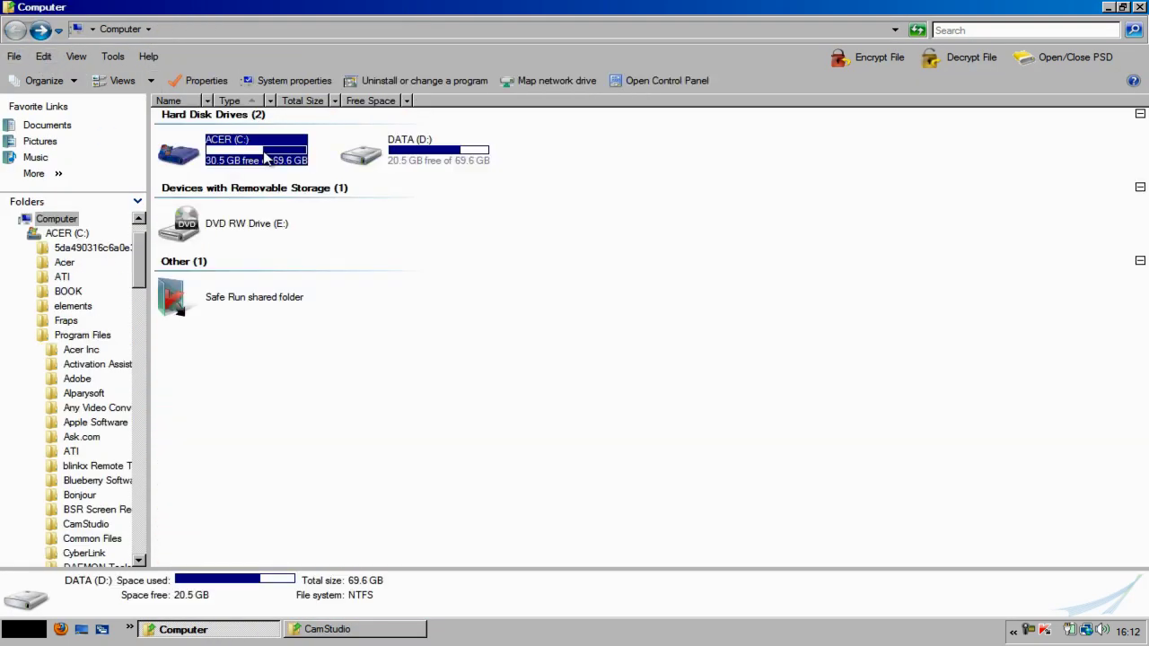
pyautogui.doubleClick(265, 158)
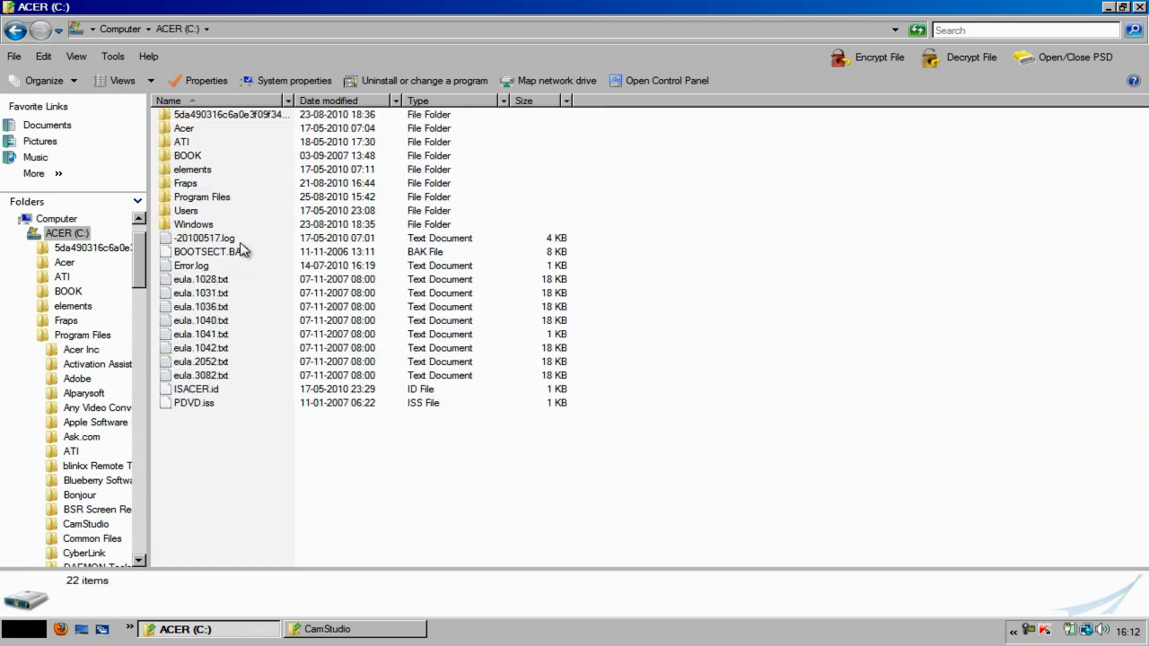
pyautogui.click(209, 199)
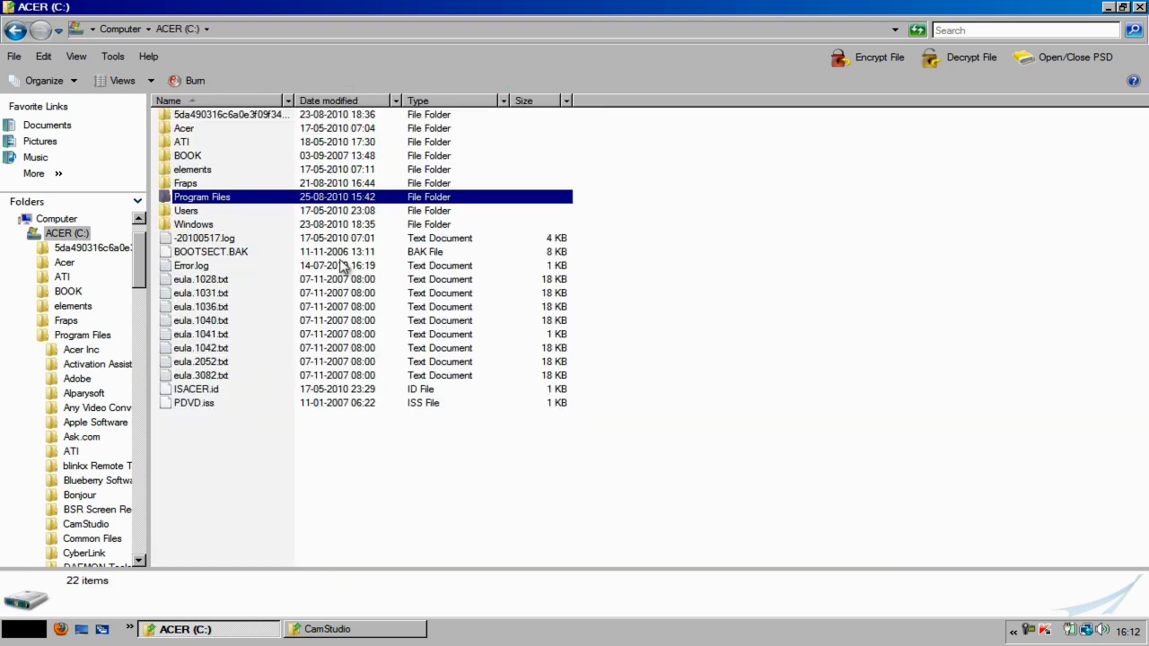
pyautogui.doubleClick(238, 199)
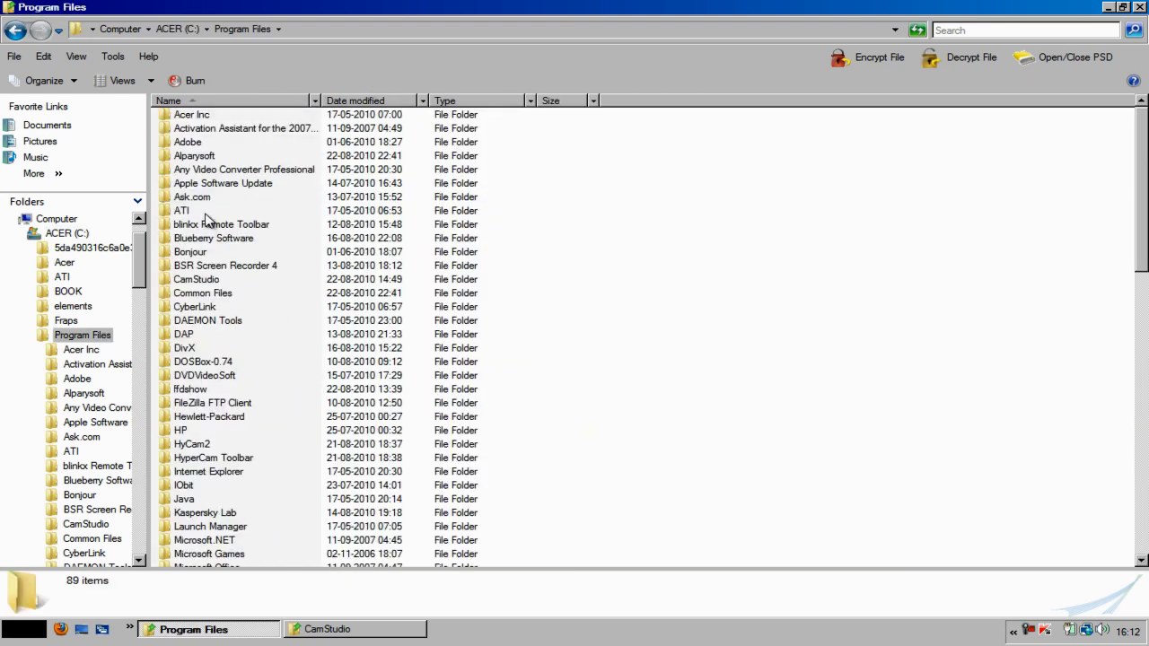
pyautogui.click(200, 283)
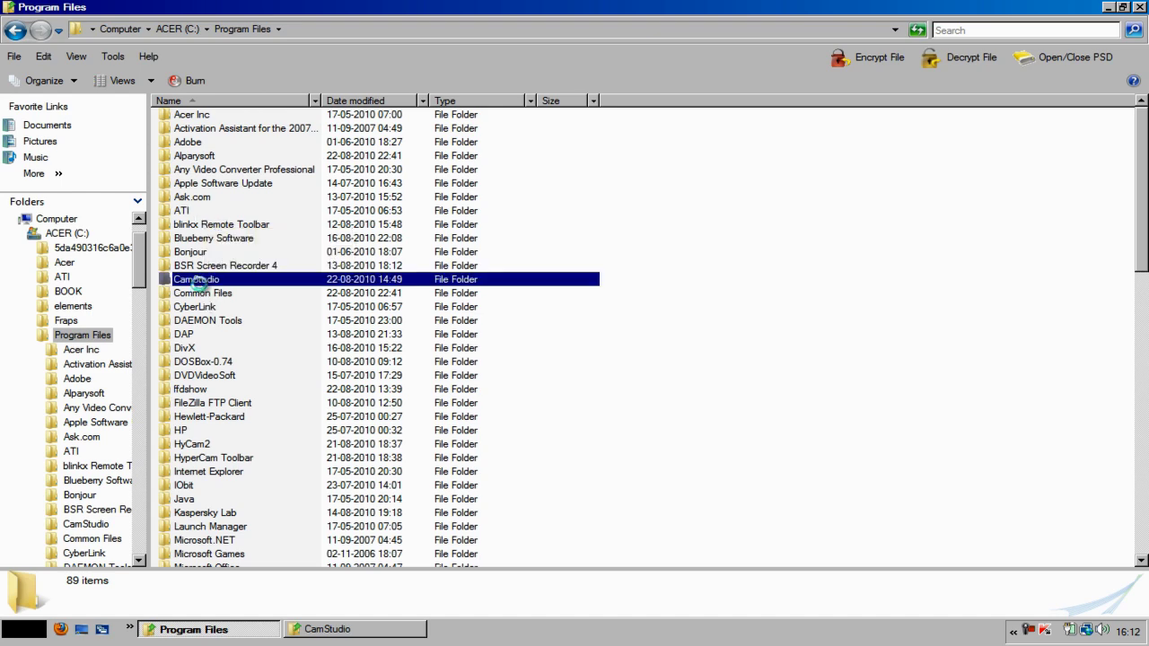
pyautogui.doubleClick(201, 286)
# Review the compatibility settings in the properties of Recorder.exe, and close the properties and the folder window
pyautogui.click(954, 269)
pyautogui.rightClick(963, 268)
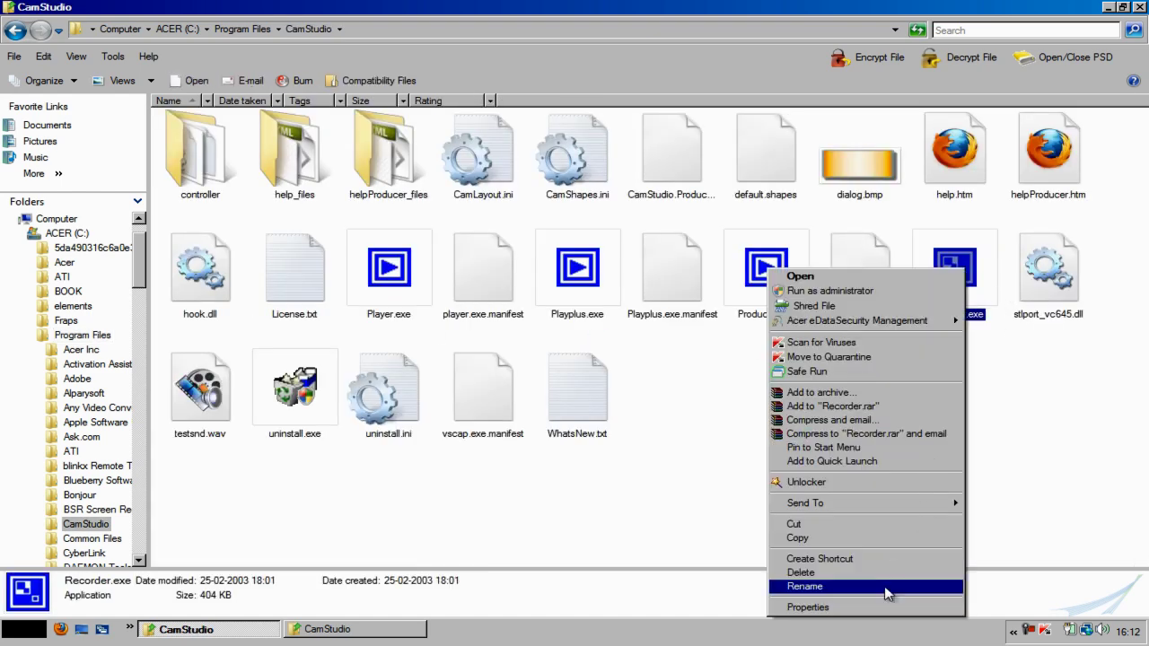
pyautogui.click(883, 607)
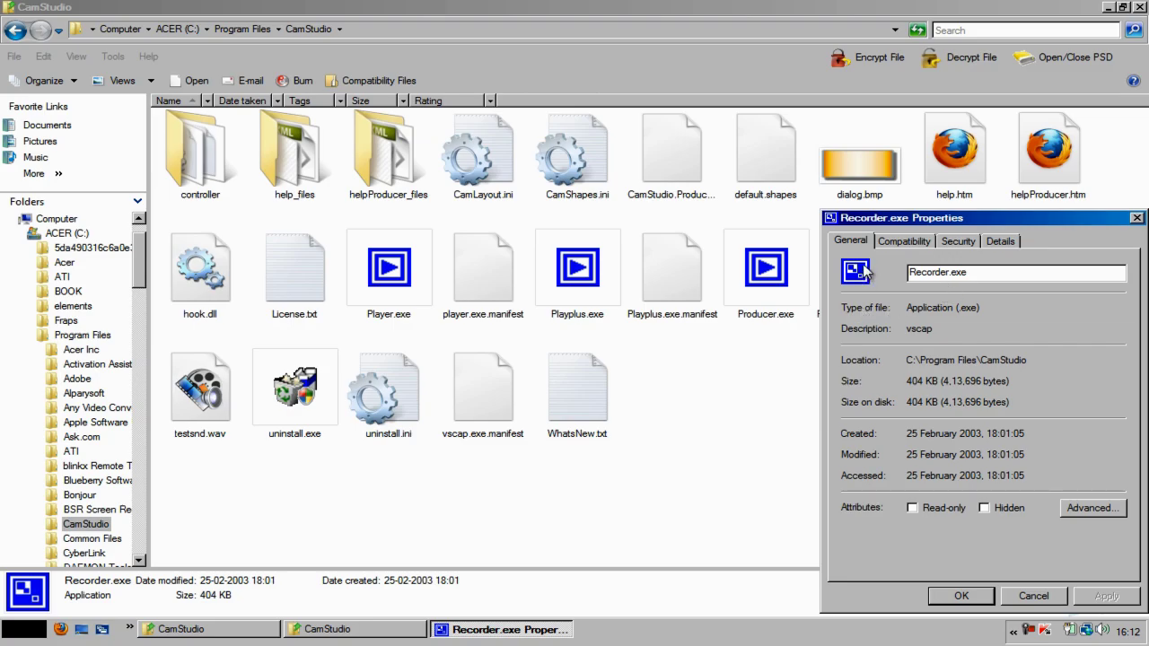
pyautogui.click(903, 240)
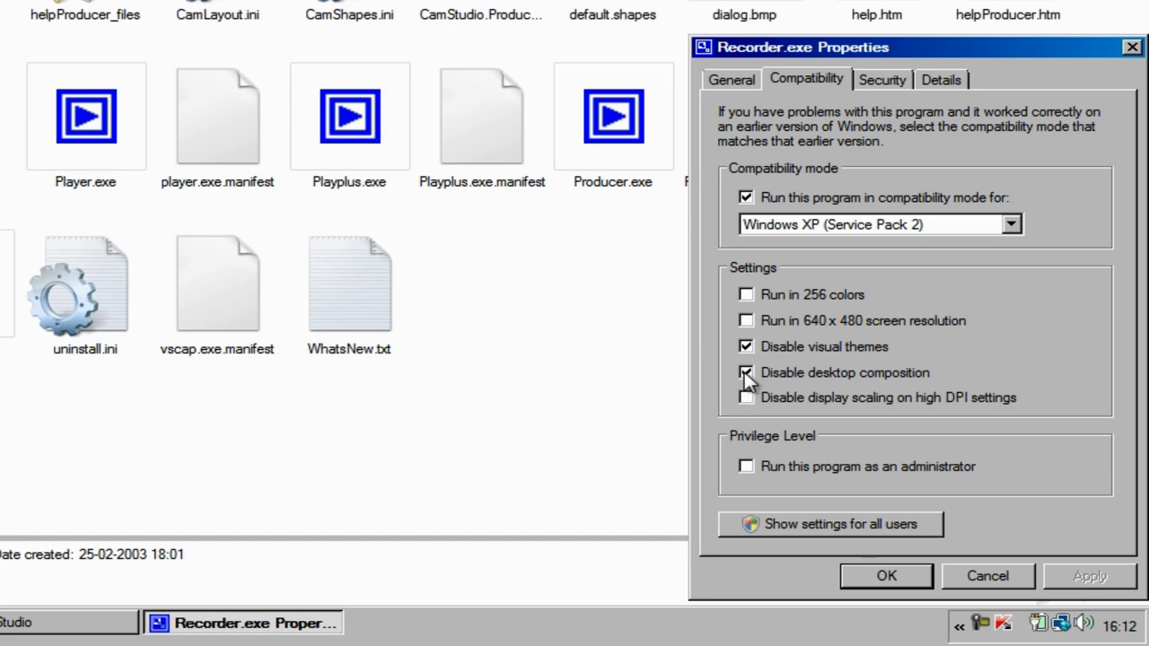
pyautogui.click(888, 577)
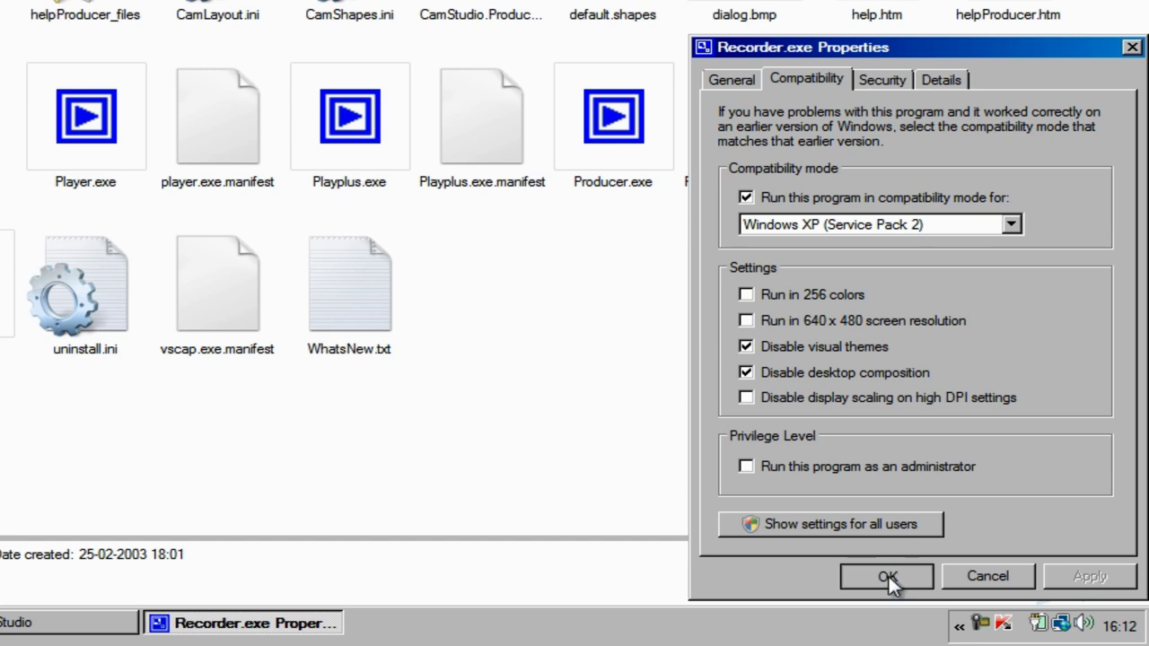
pyautogui.hotkey('alt', 'F4')
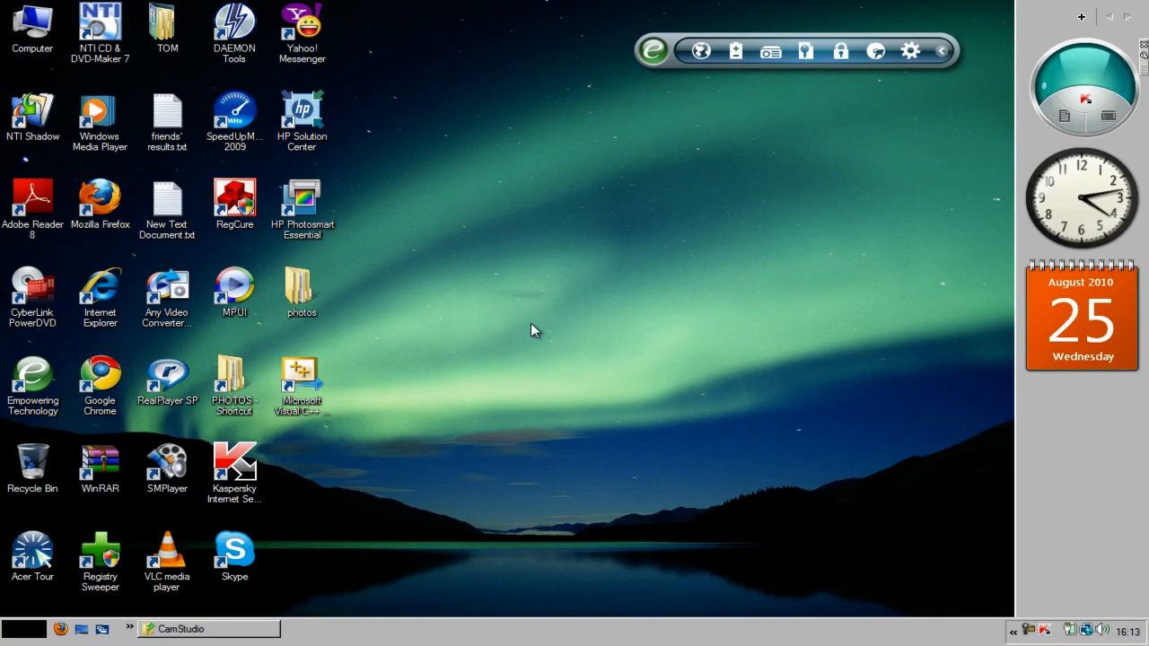